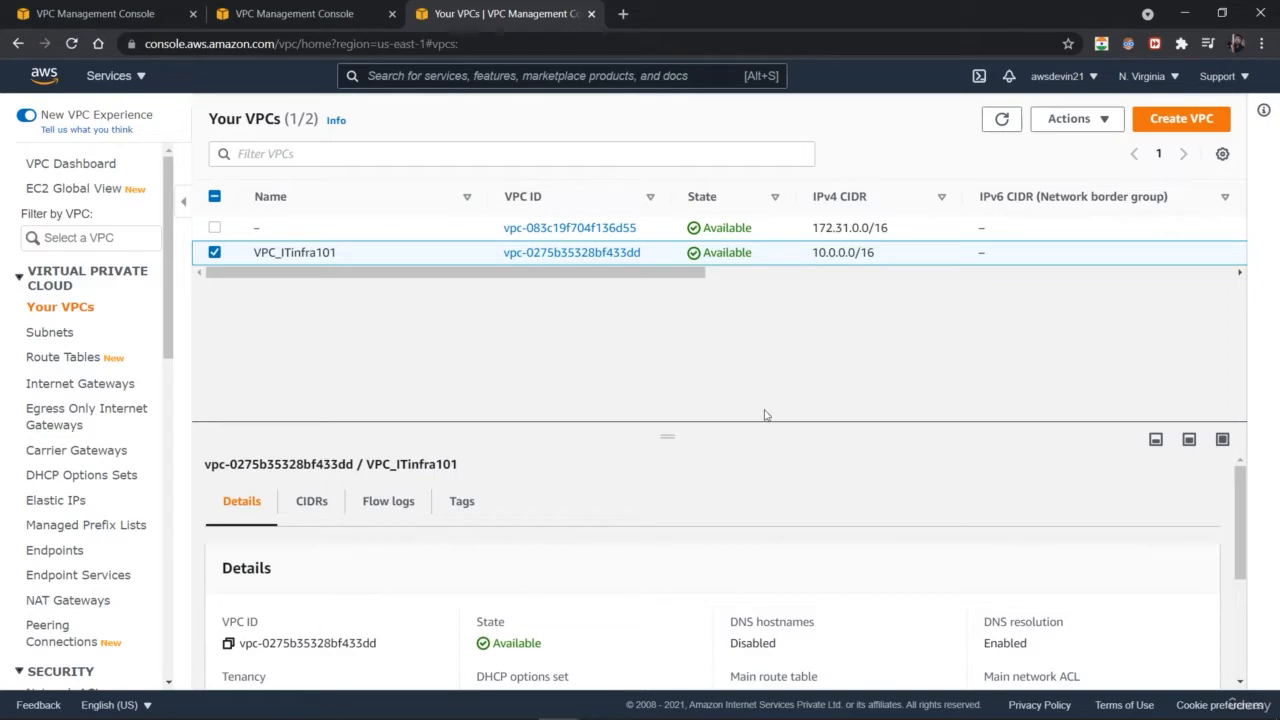
# Step: Start creating a new subnet and choose VPC_ITinfra101 as its VPC
pyautogui.click(74, 334)
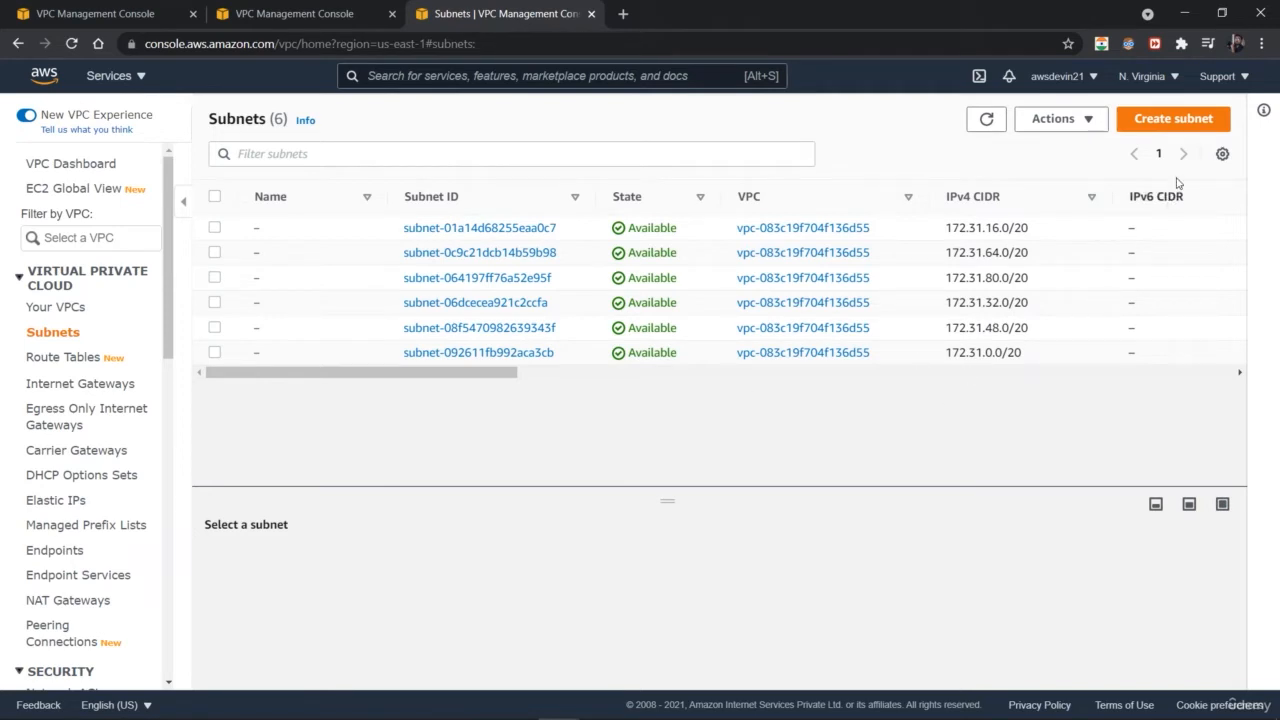
pyautogui.click(1169, 120)
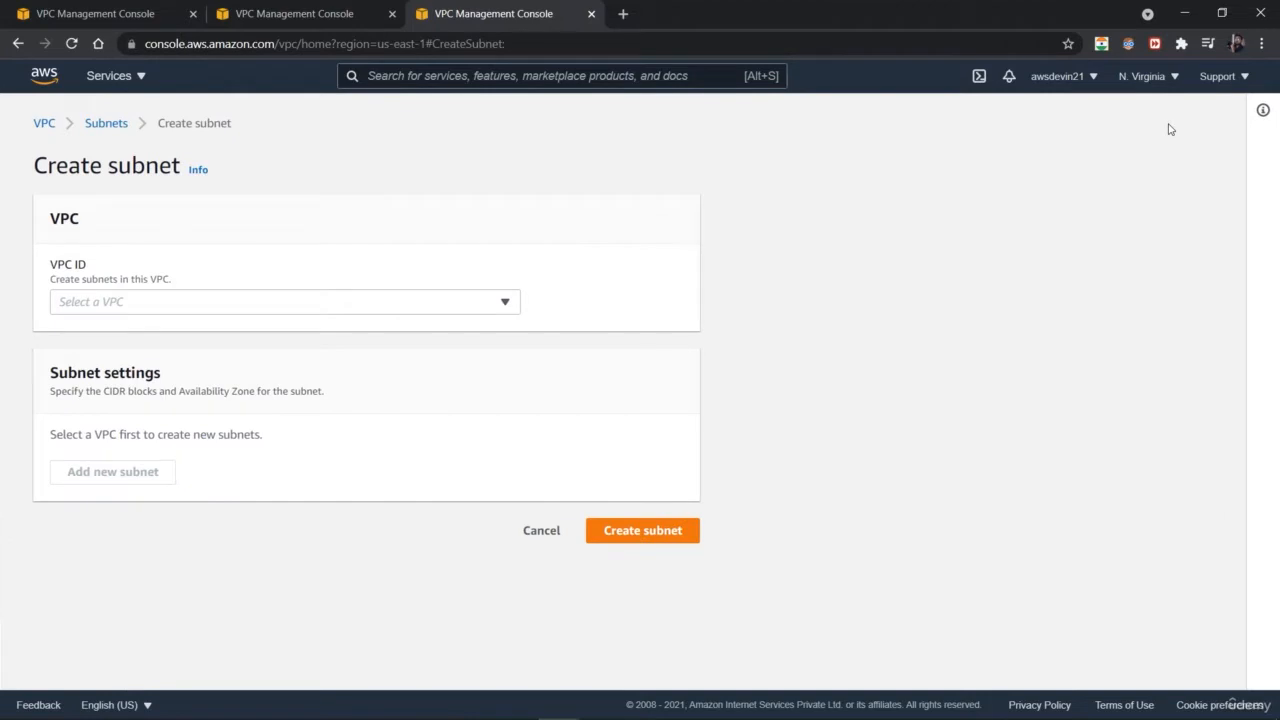
pyautogui.click(359, 309)
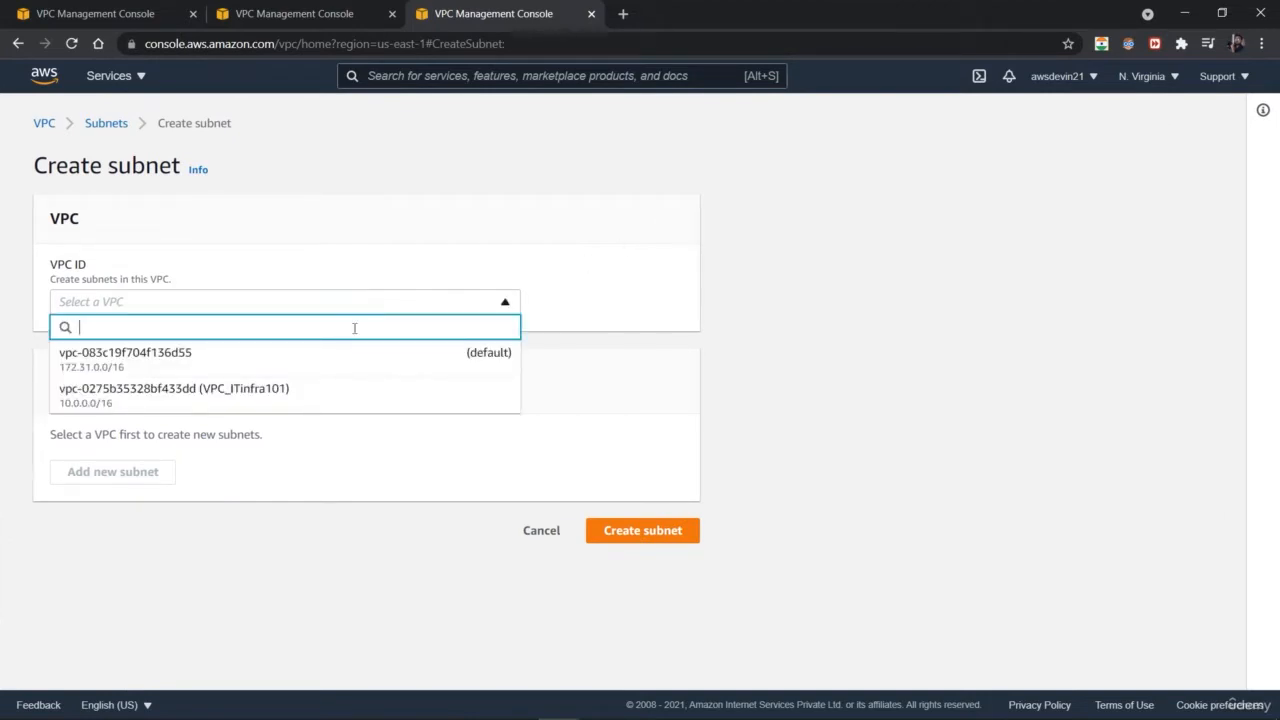
pyautogui.click(344, 397)
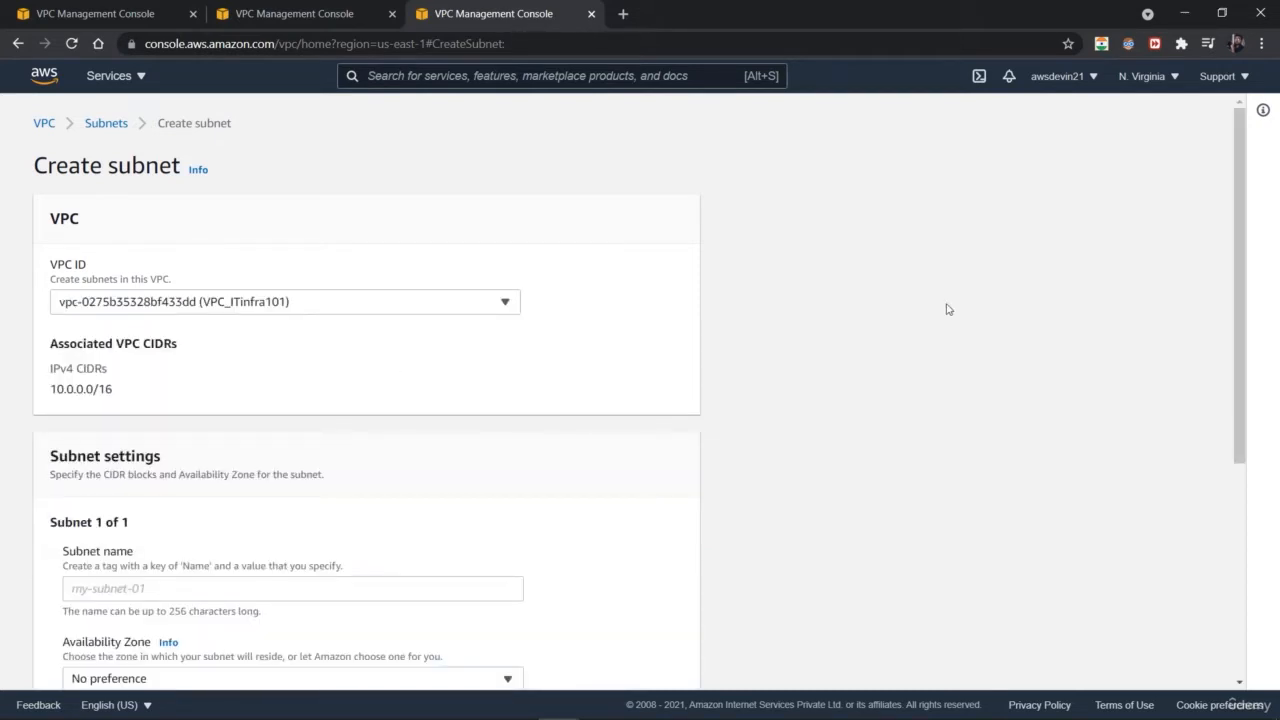
# Step: Name the first subnet SUBNET_ITinfra101
pyautogui.moveTo(1242, 336); pyautogui.dragTo(1231, 484)
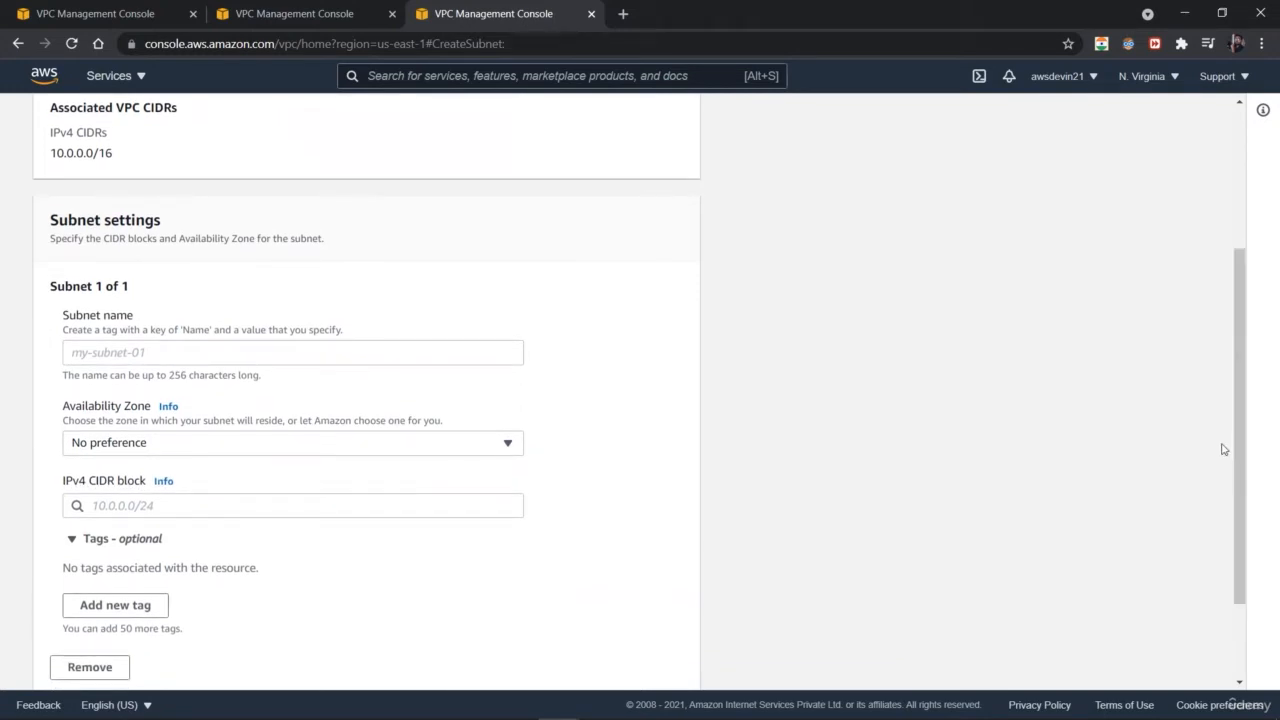
pyautogui.moveTo(1239, 488)
pyautogui.mouseDown()
pyautogui.moveTo(1234, 392)
pyautogui.moveTo(1238, 488)
pyautogui.mouseUp()
pyautogui.click(141, 358)
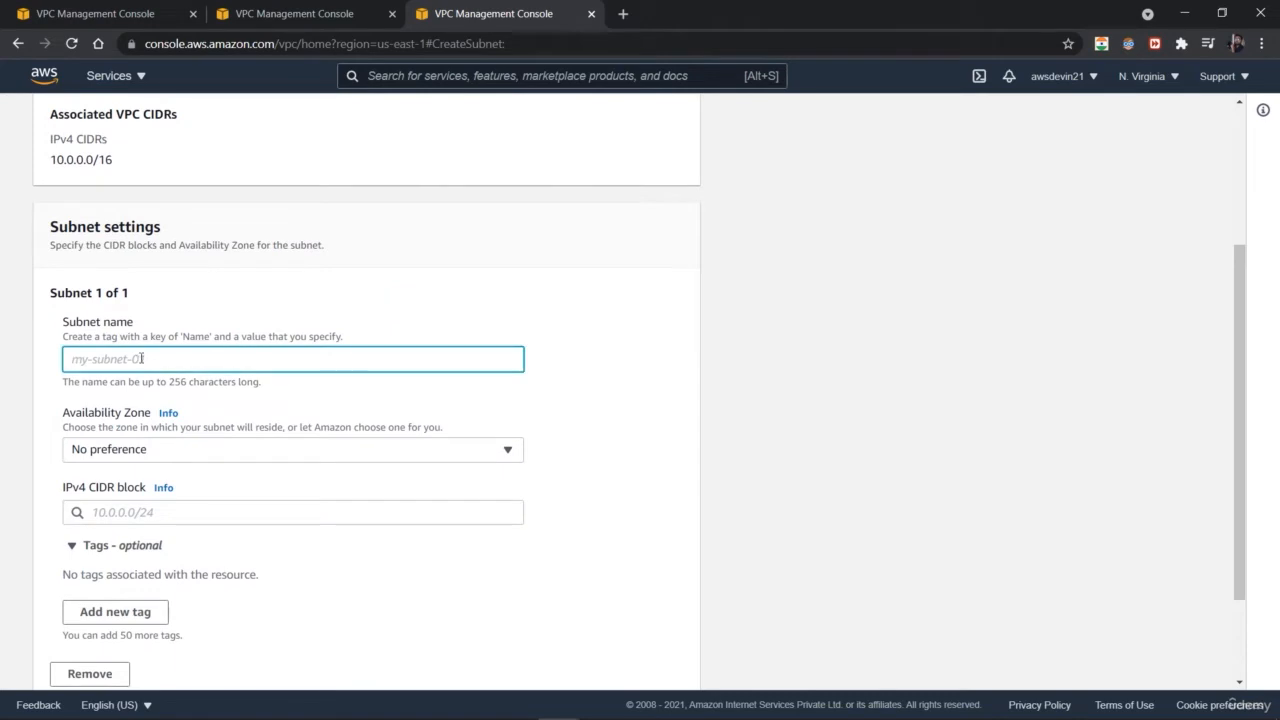
pyautogui.write('VPC')
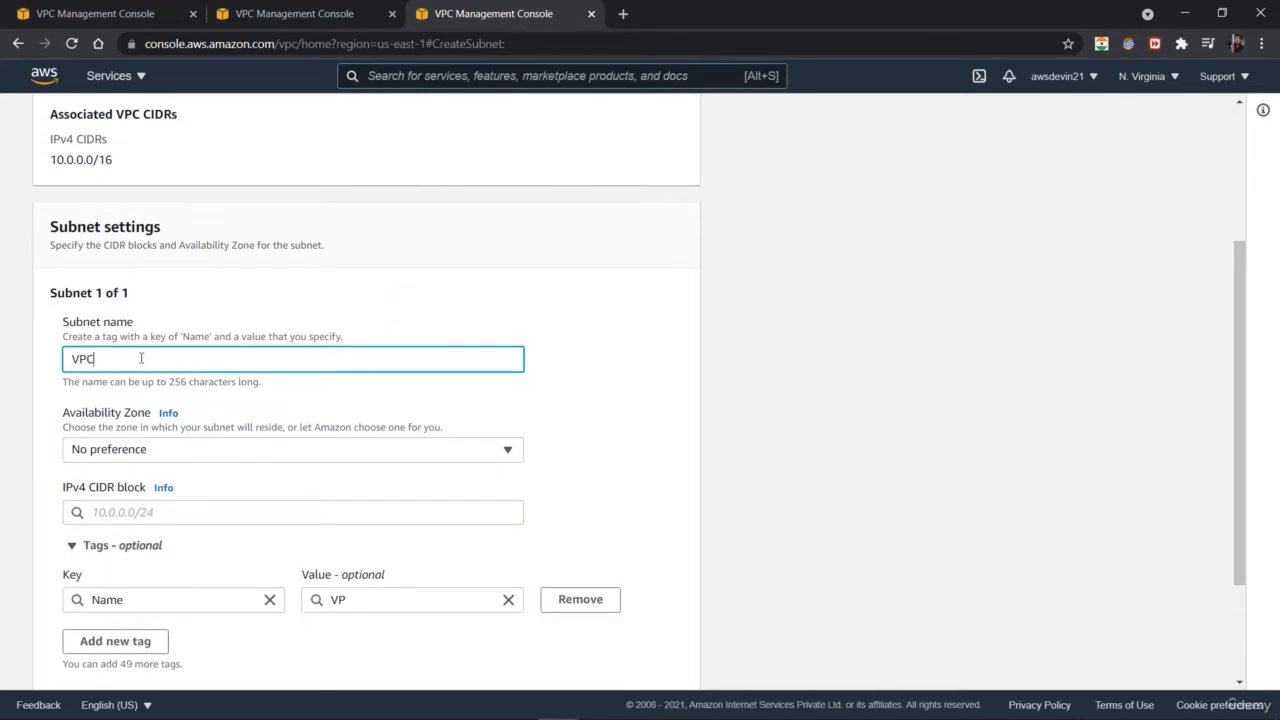
pyautogui.press('BackSpace')
pyautogui.press('BackSpace')
pyautogui.press('BackSpace')
pyautogui.write('SUBNET_IT')
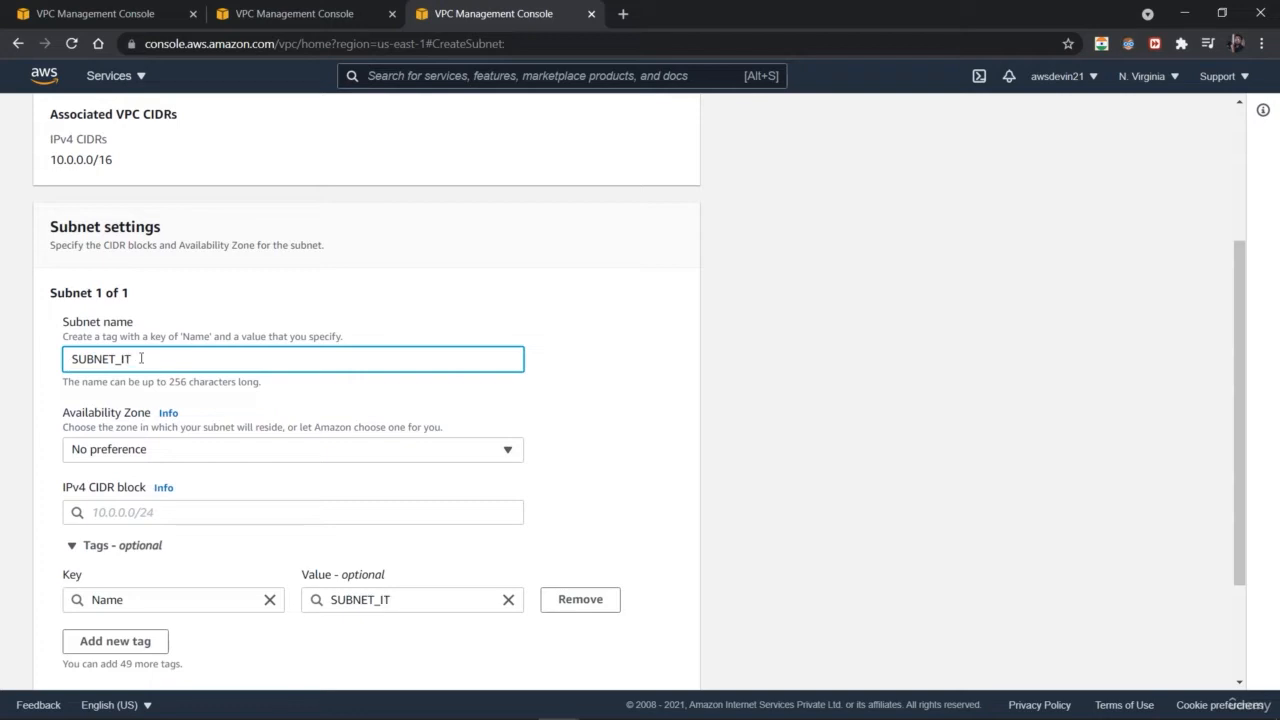
pyautogui.write('infra101')
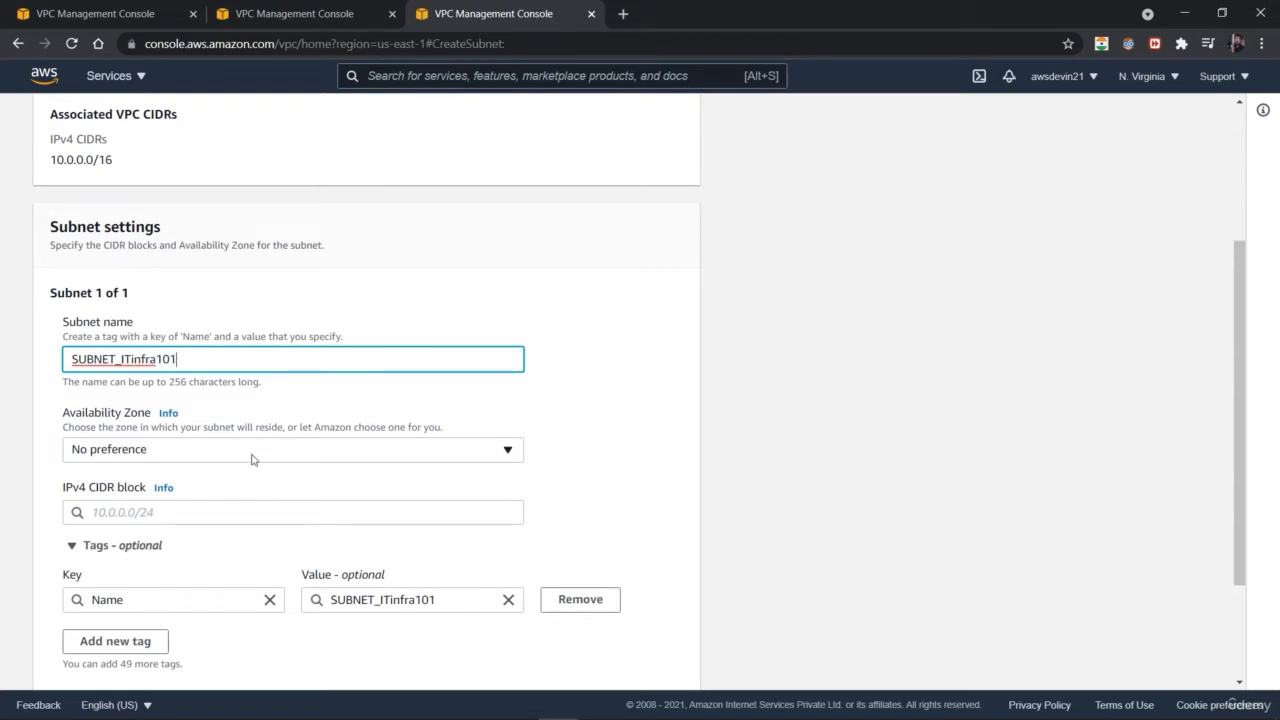
# Step: Set the first subnet's Availability Zone to us-east-1a and its IPv4 CIDR block to 0.0.0.0/24
pyautogui.click(252, 459)
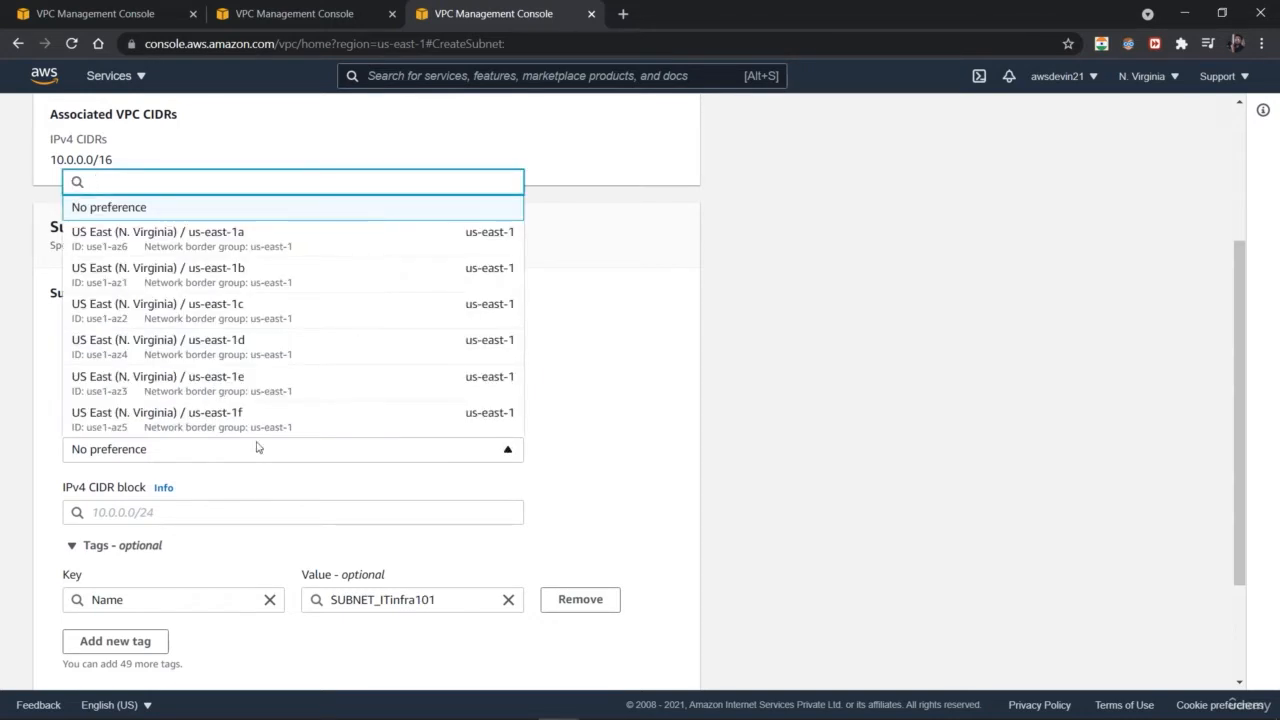
pyautogui.click(305, 239)
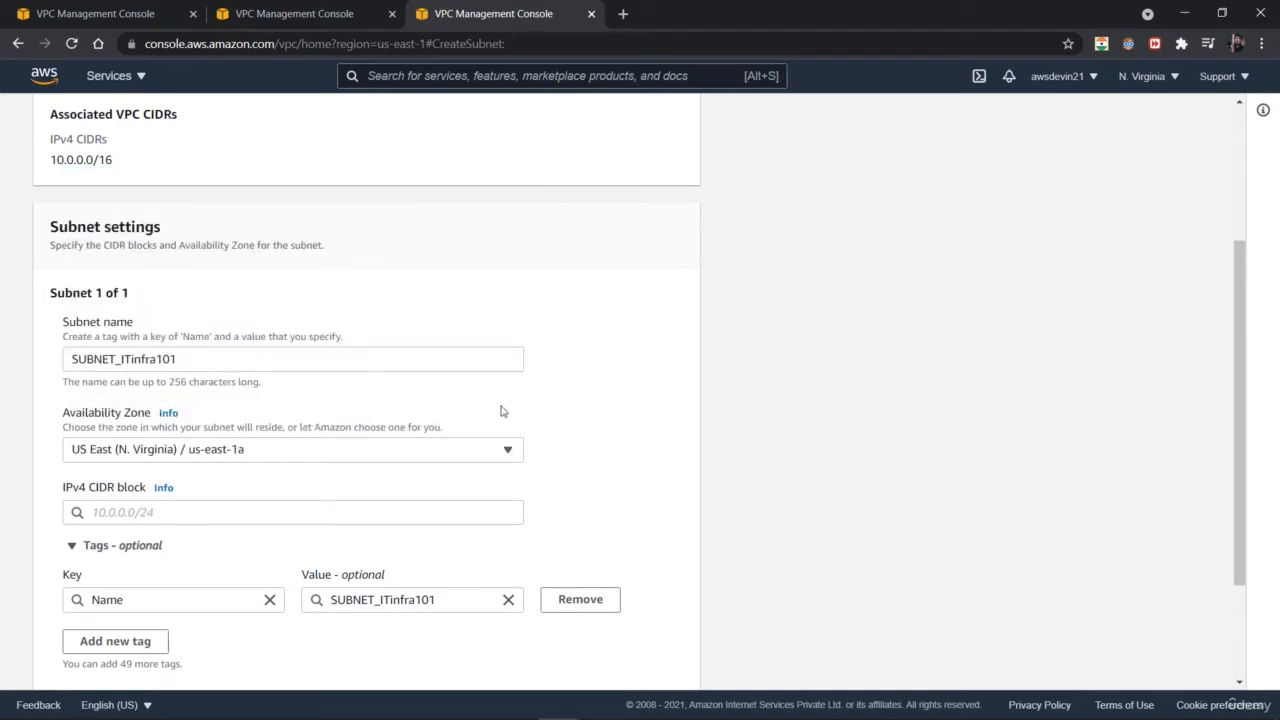
pyautogui.moveTo(1238, 410); pyautogui.dragTo(1237, 490)
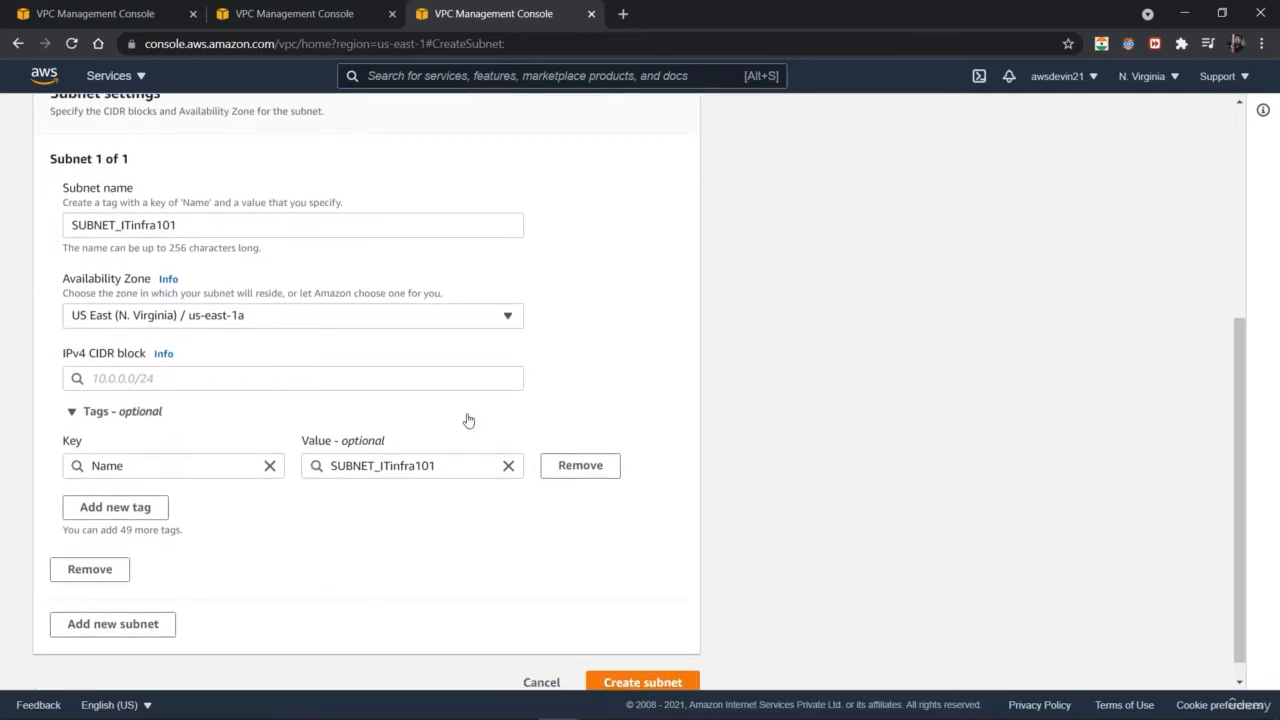
pyautogui.click(383, 377)
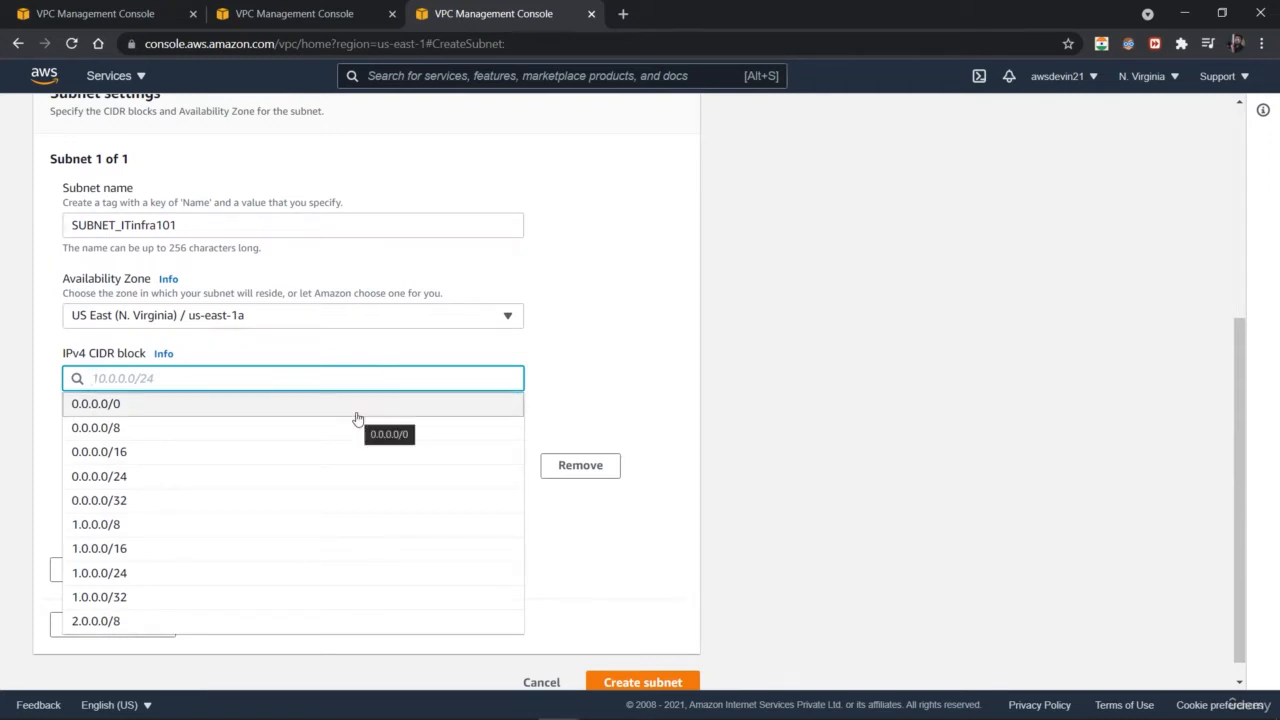
pyautogui.click(337, 475)
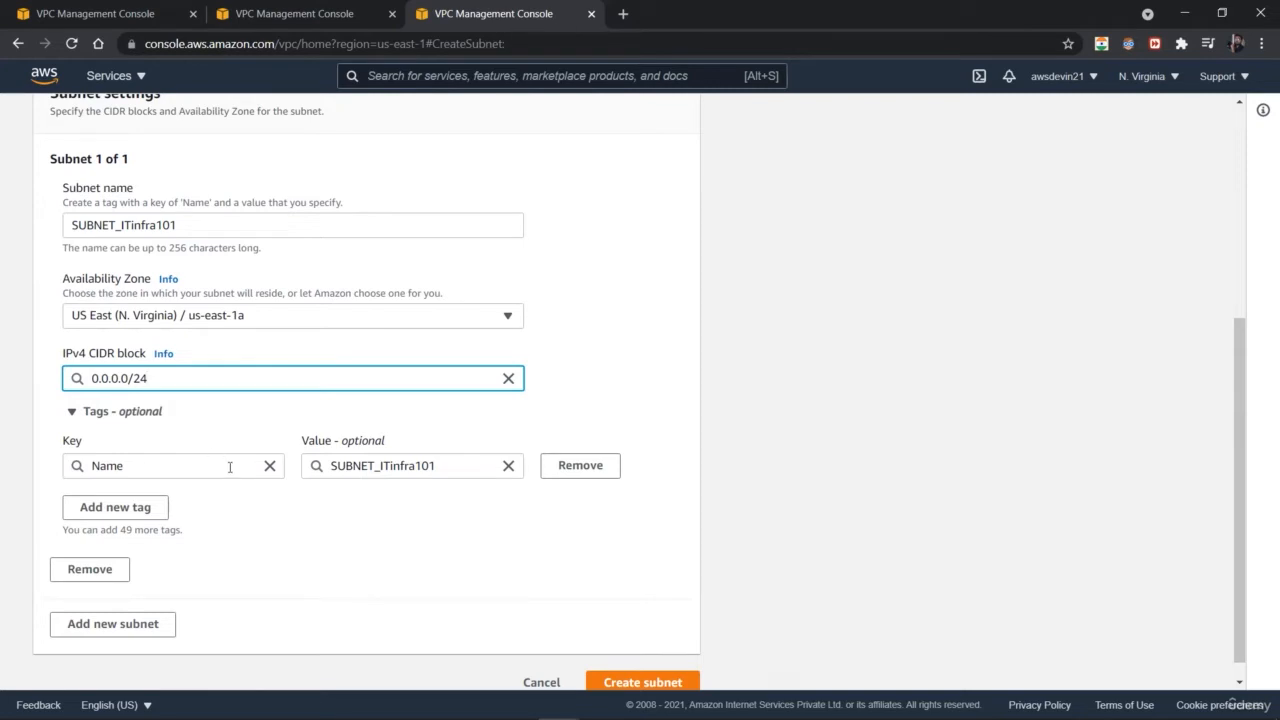
pyautogui.click(88, 511)
pyautogui.click(437, 556)
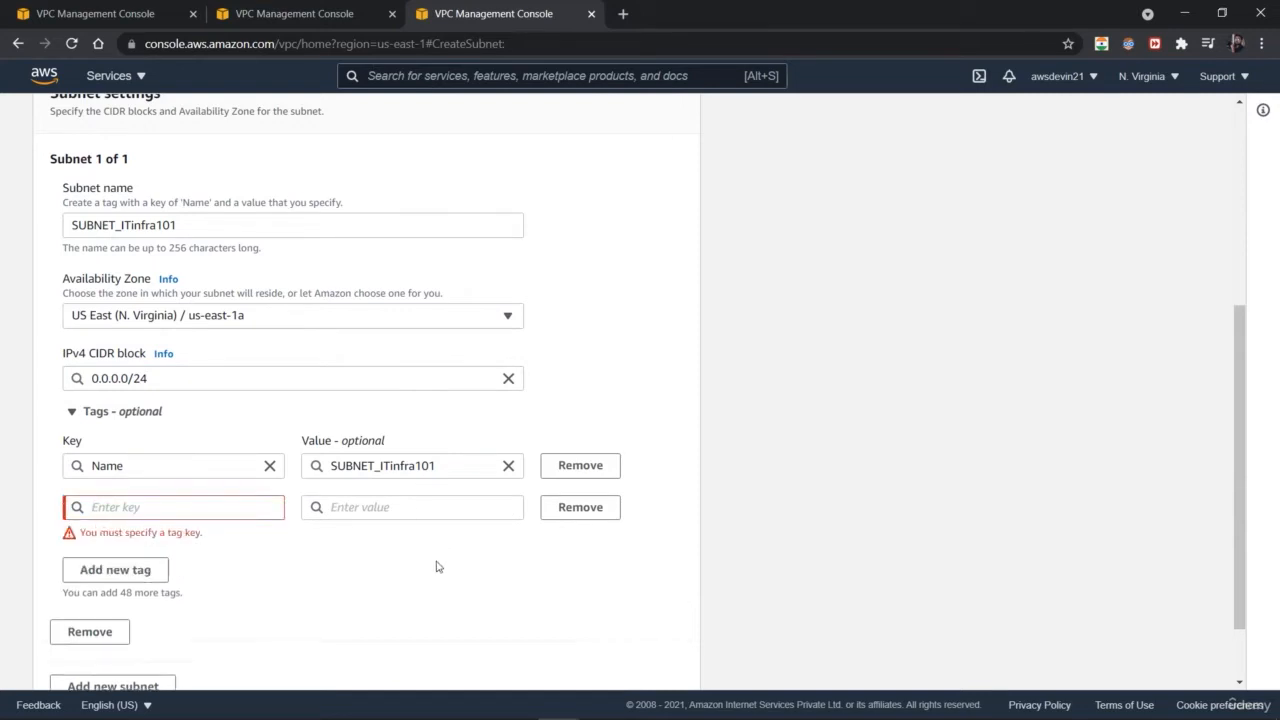
pyautogui.click(578, 508)
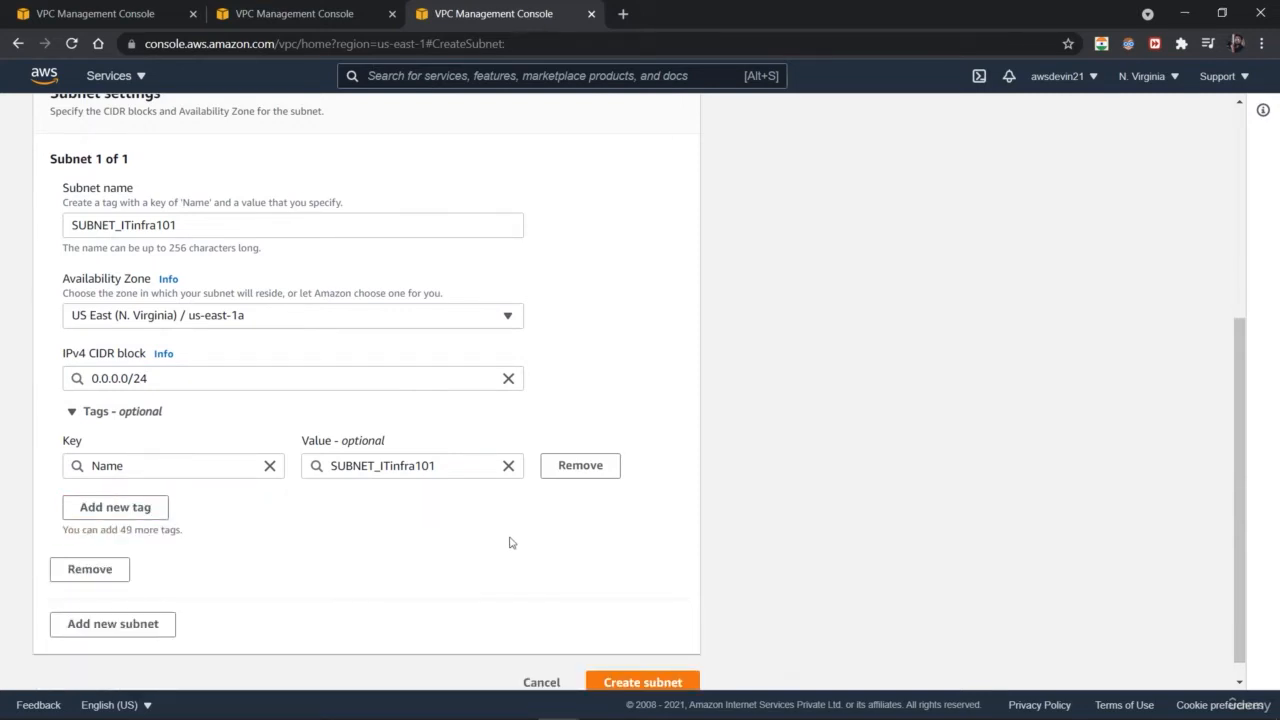
# Step: Add a second subnet to the form and name it SUBNET_ITbackend102
pyautogui.scroll(-1, 500, 545)
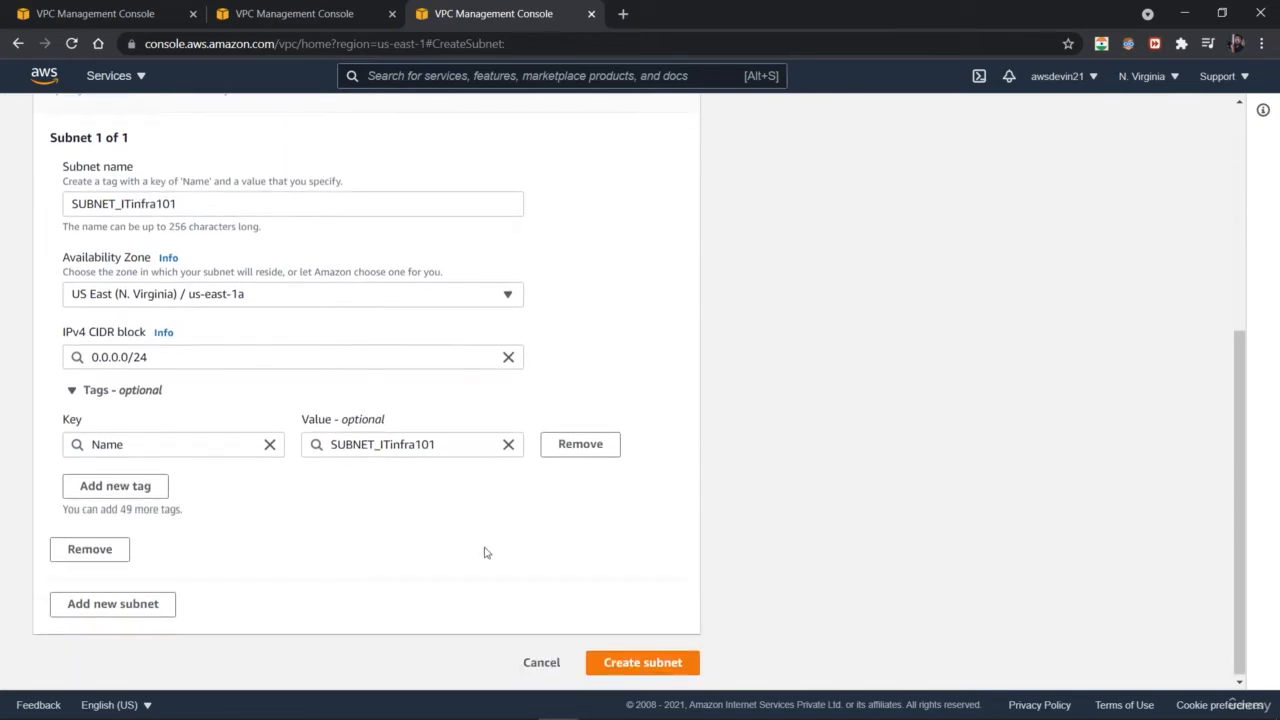
pyautogui.click(138, 605)
pyautogui.scroll(-3, 325, 512)
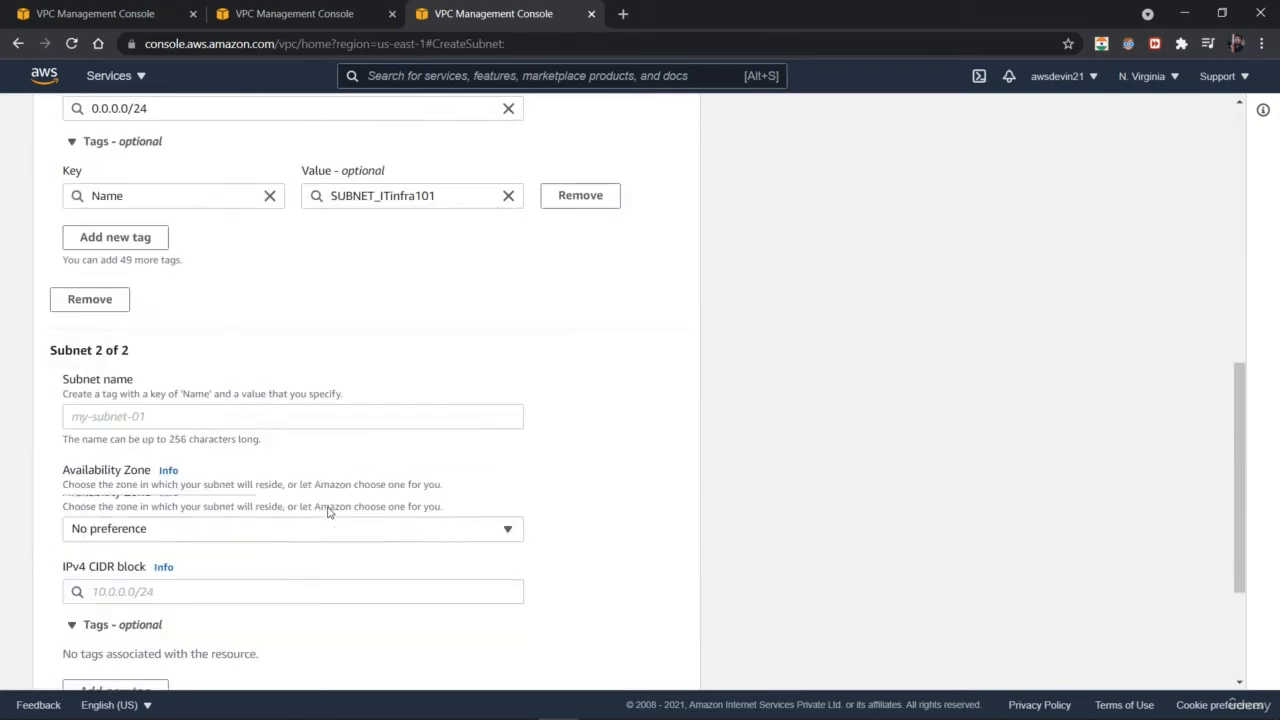
pyautogui.click(317, 413)
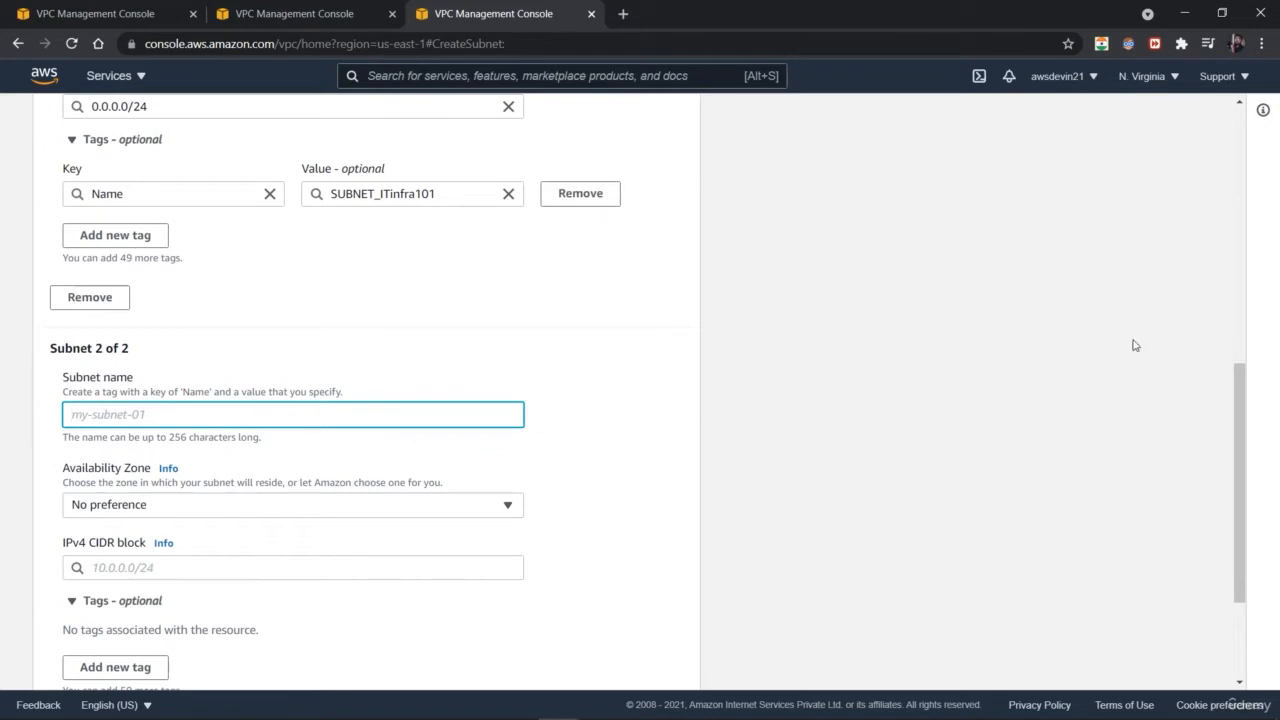
pyautogui.moveTo(1235, 441)
pyautogui.mouseDown()
pyautogui.moveTo(1223, 351)
pyautogui.moveTo(1231, 444)
pyautogui.mouseUp()
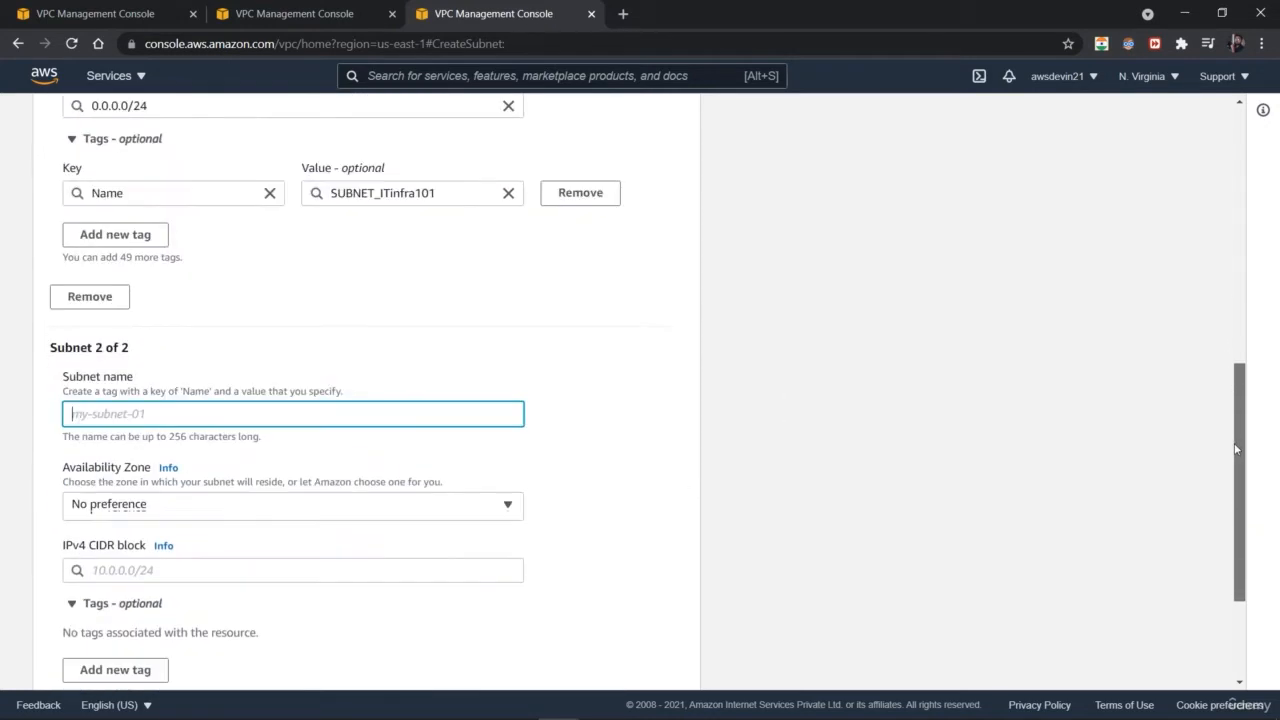
pyautogui.write('SUBNET')
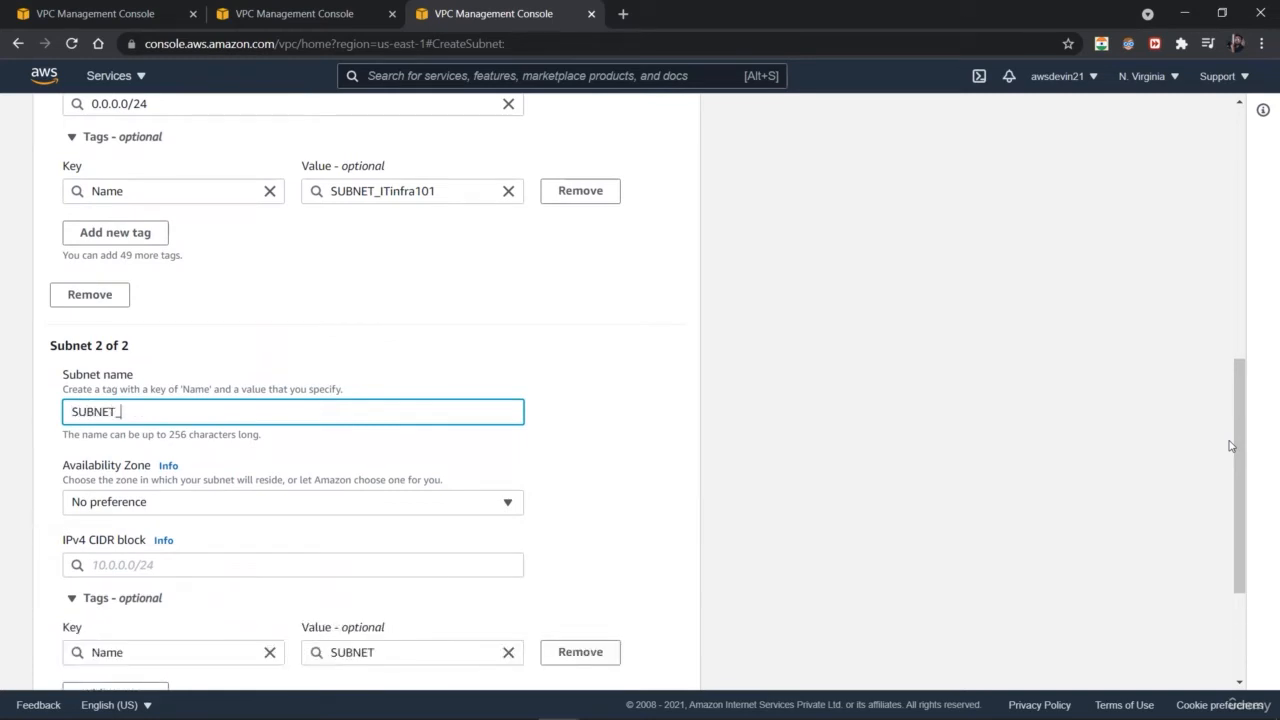
pyautogui.write('_ITbackend')
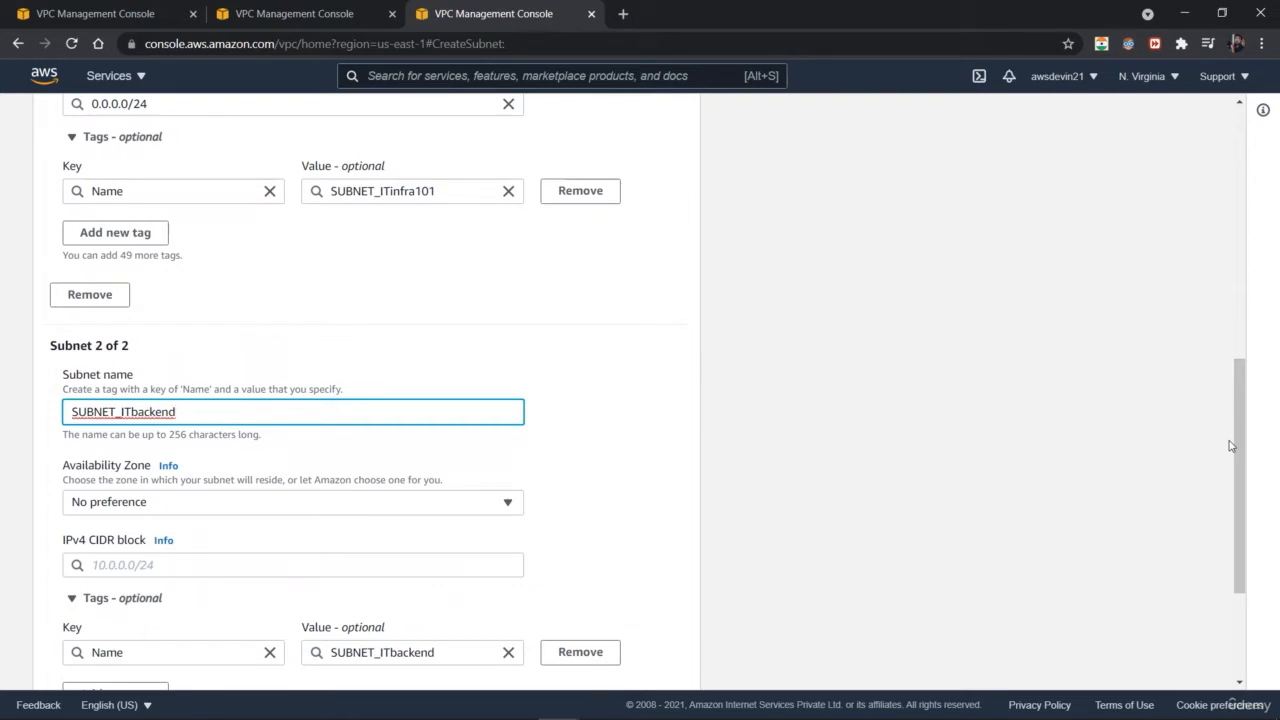
pyautogui.write('102')
# Step: Set the second subnet's IPv4 CIDR block to 0.0.0.0/16
pyautogui.click(452, 509)
pyautogui.click(452, 509)
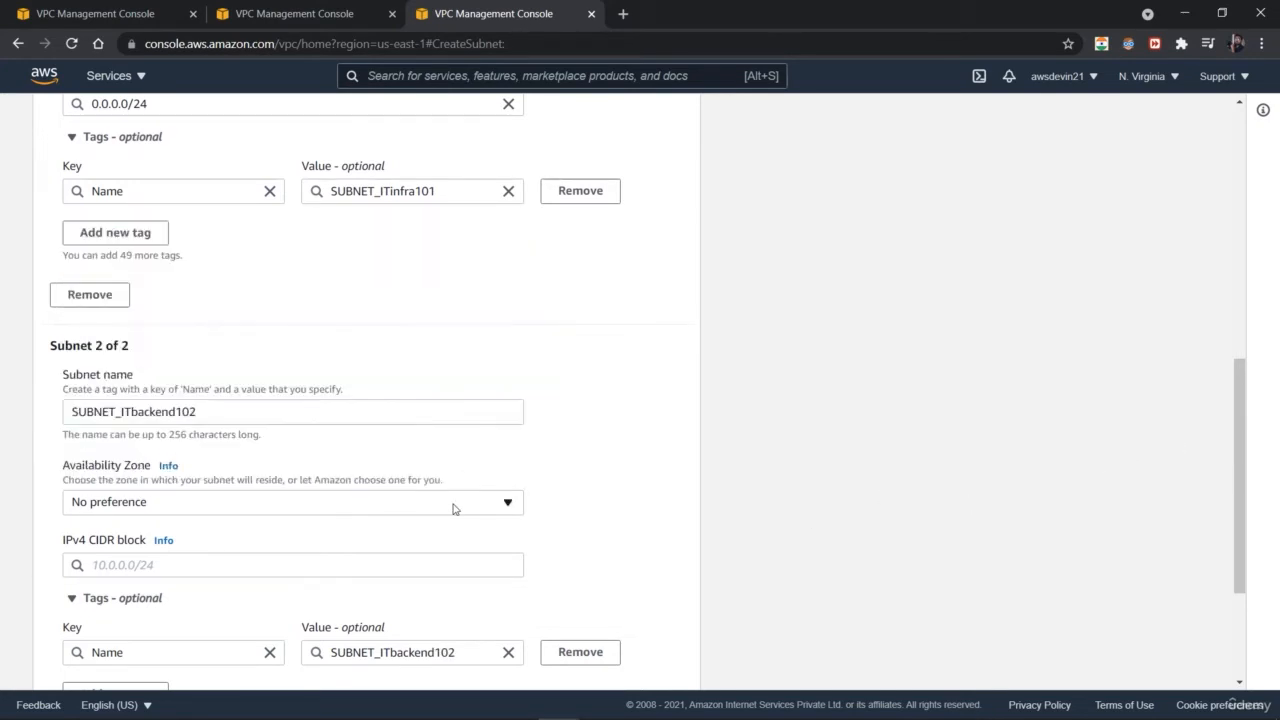
pyautogui.moveTo(1238, 403); pyautogui.dragTo(1239, 424)
pyautogui.click(317, 514)
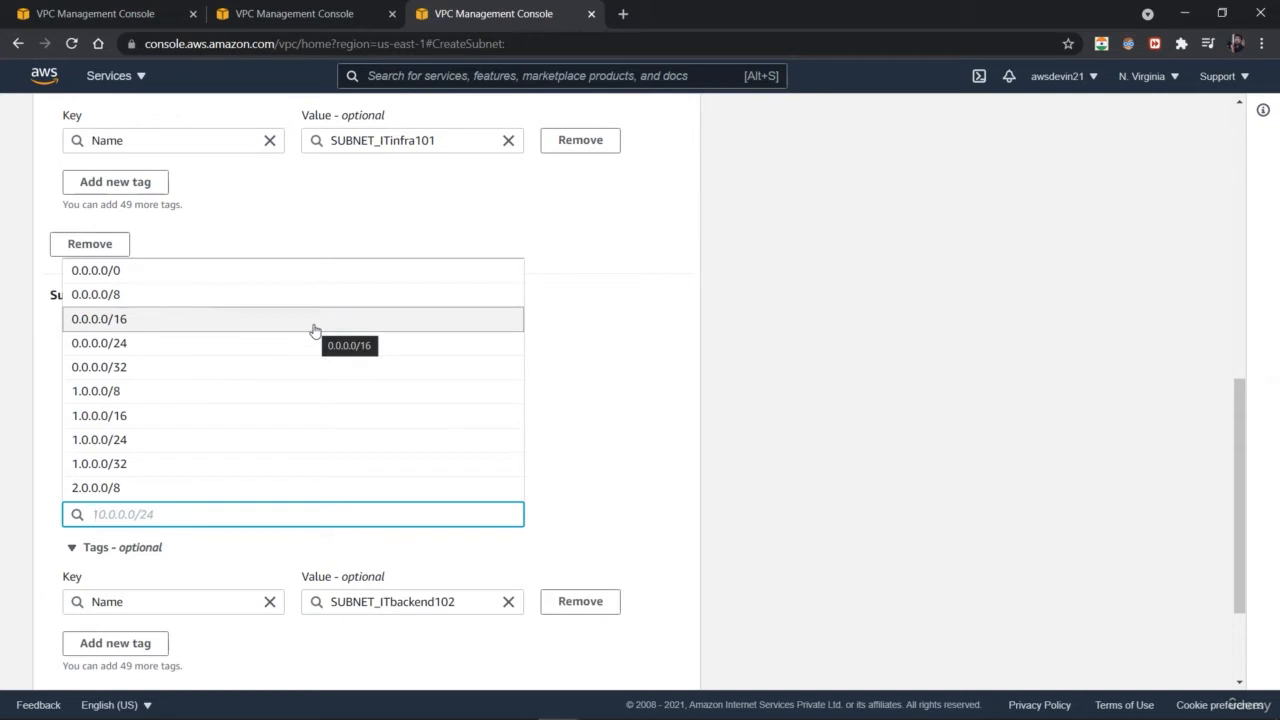
pyautogui.click(313, 330)
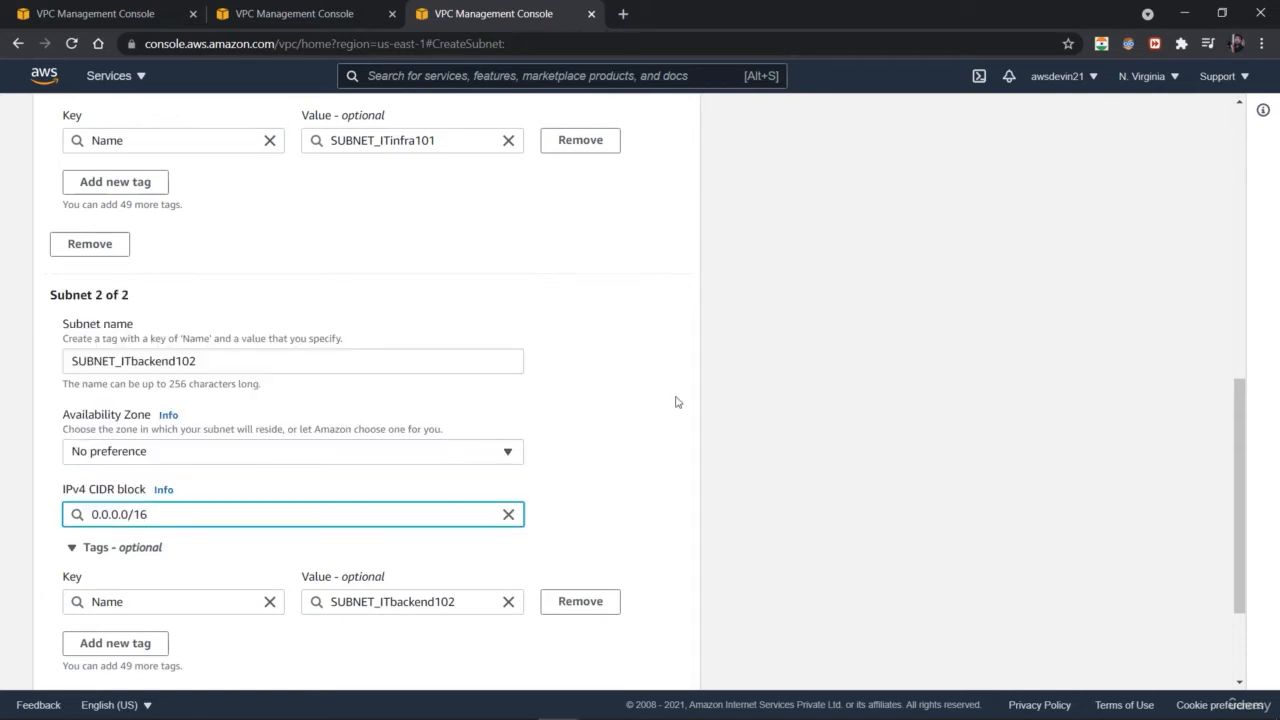
pyautogui.moveTo(1240, 500); pyautogui.dragTo(1203, 591)
pyautogui.click(683, 673)
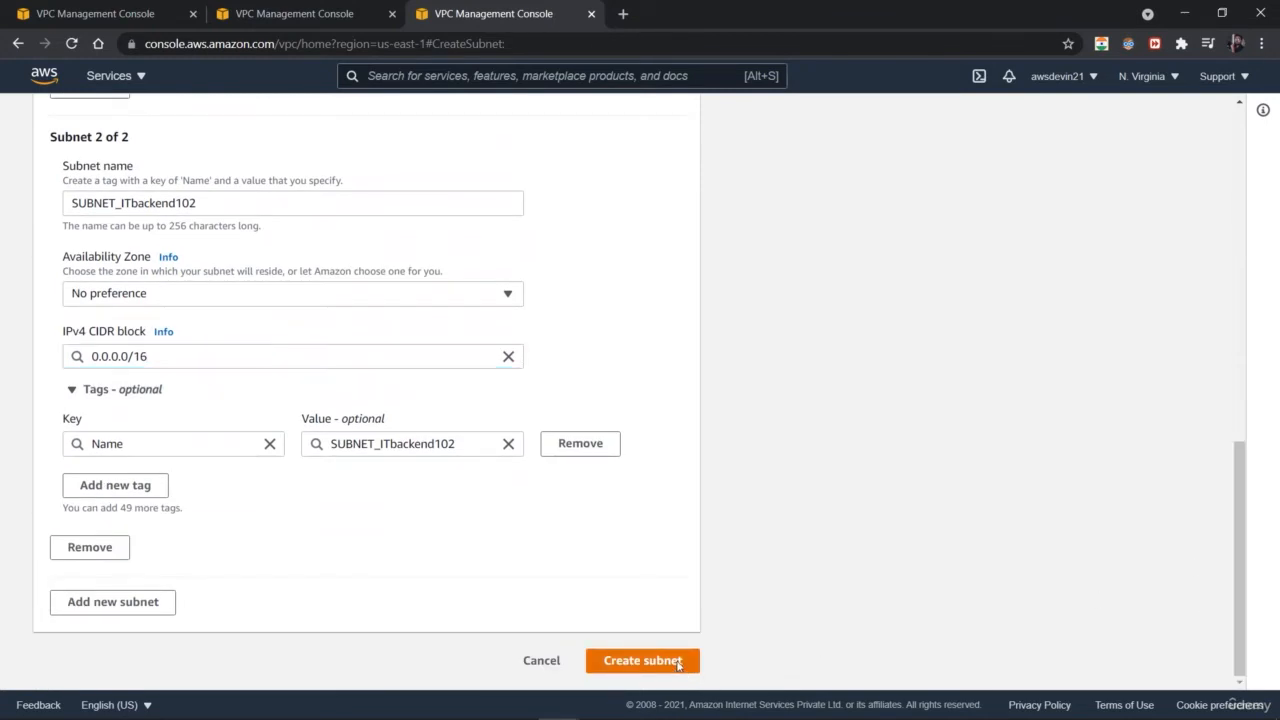
# Step: Change the second subnet's CIDR block to 0.0.0.0/24 and try to create the subnets
pyautogui.click(509, 356)
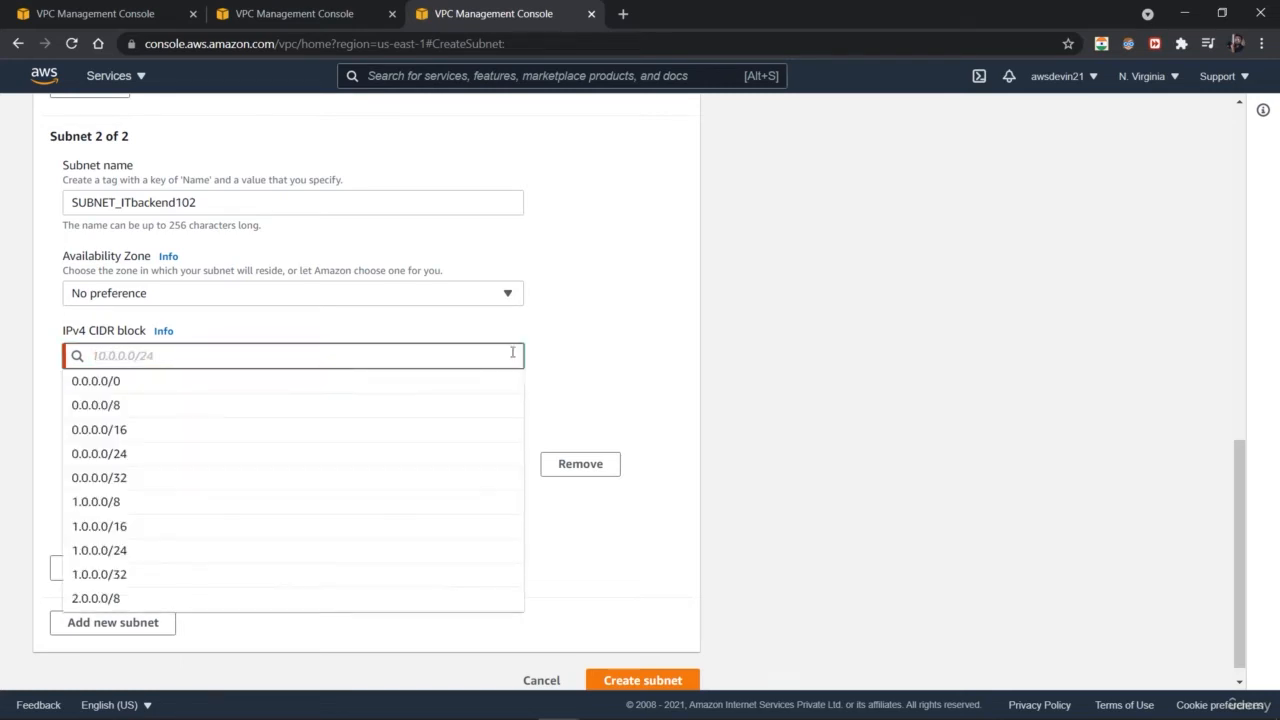
pyautogui.click(360, 455)
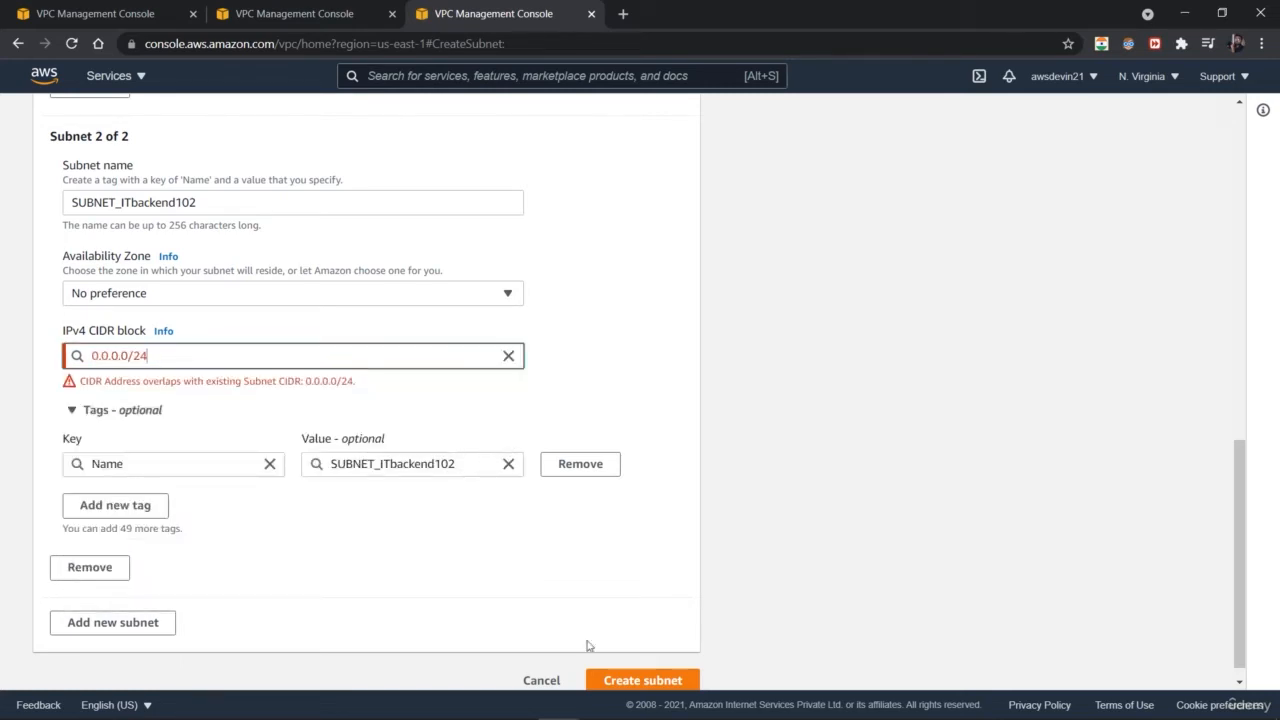
pyautogui.click(629, 680)
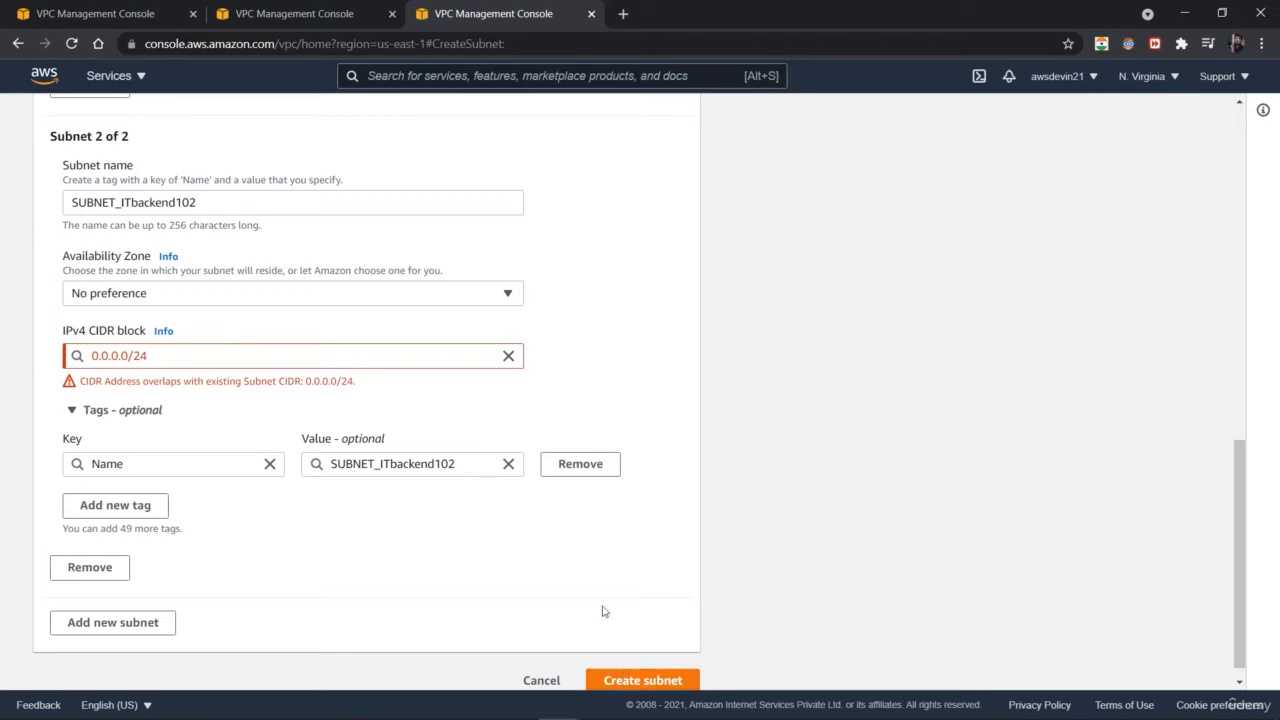
# Step: Try the second subnet with CIDR block 0.0.0.0/32, then remove the second subnet from the form
pyautogui.click(509, 356)
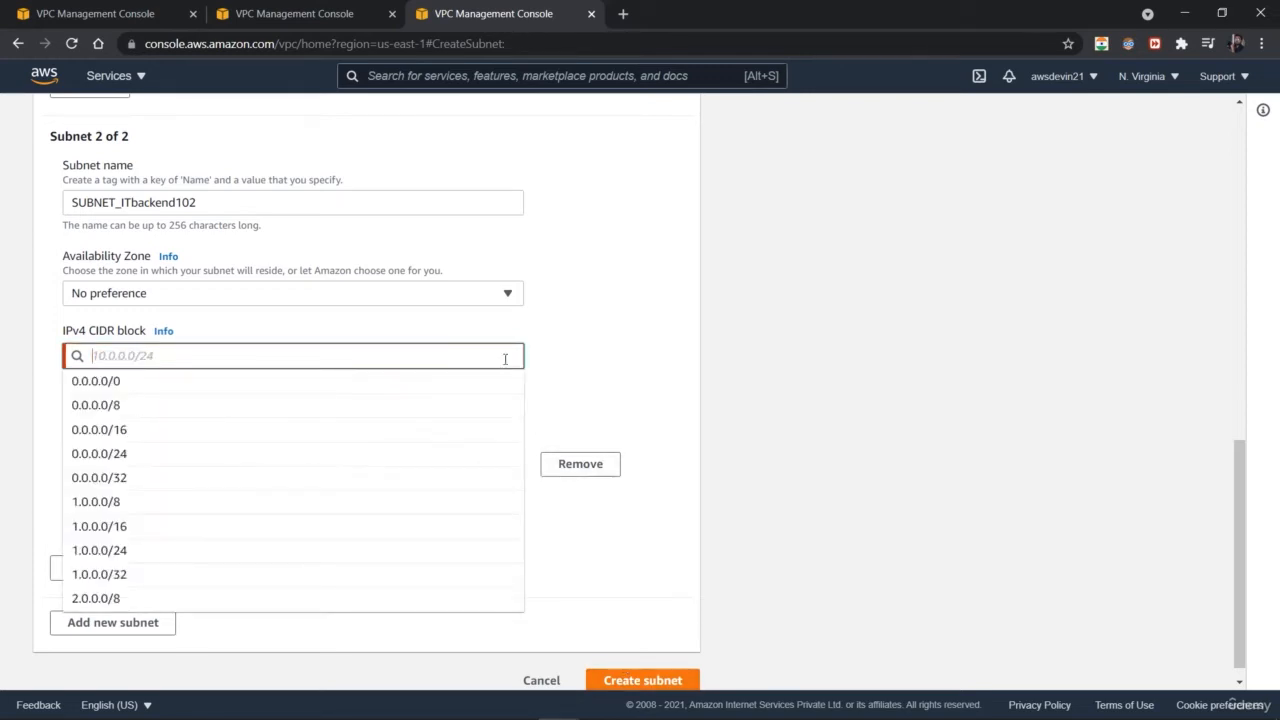
pyautogui.click(408, 478)
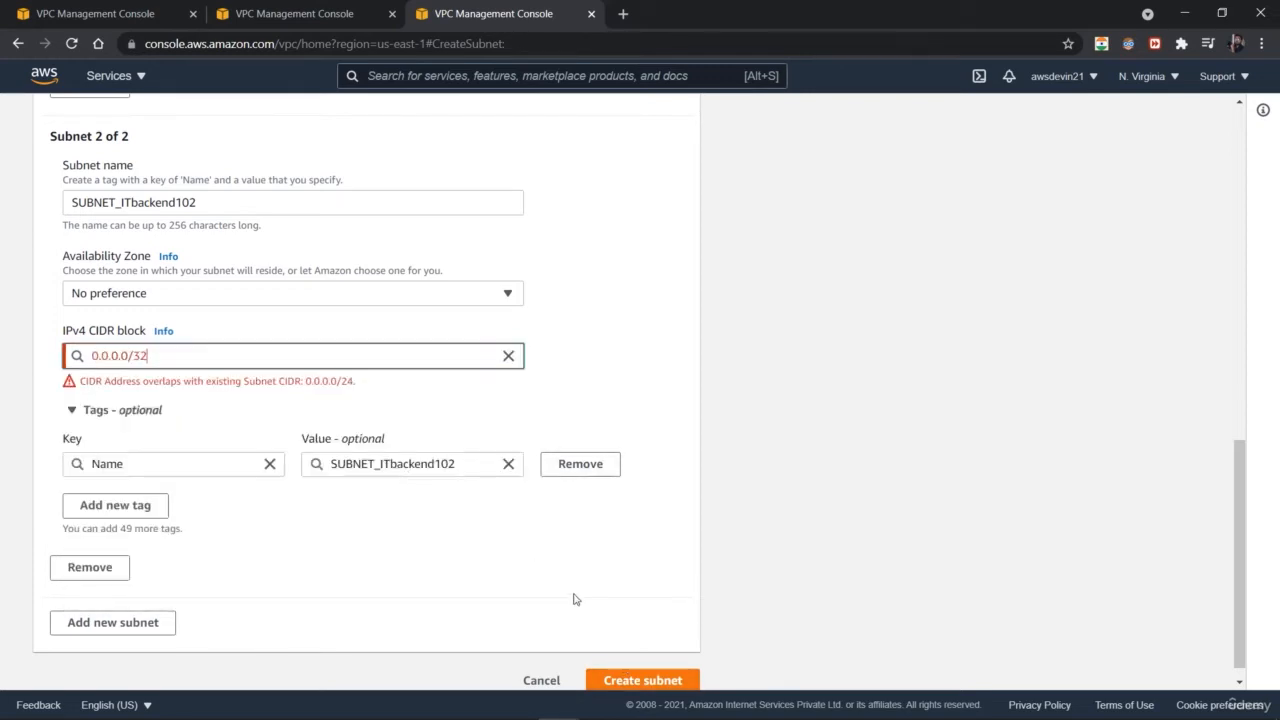
pyautogui.click(637, 686)
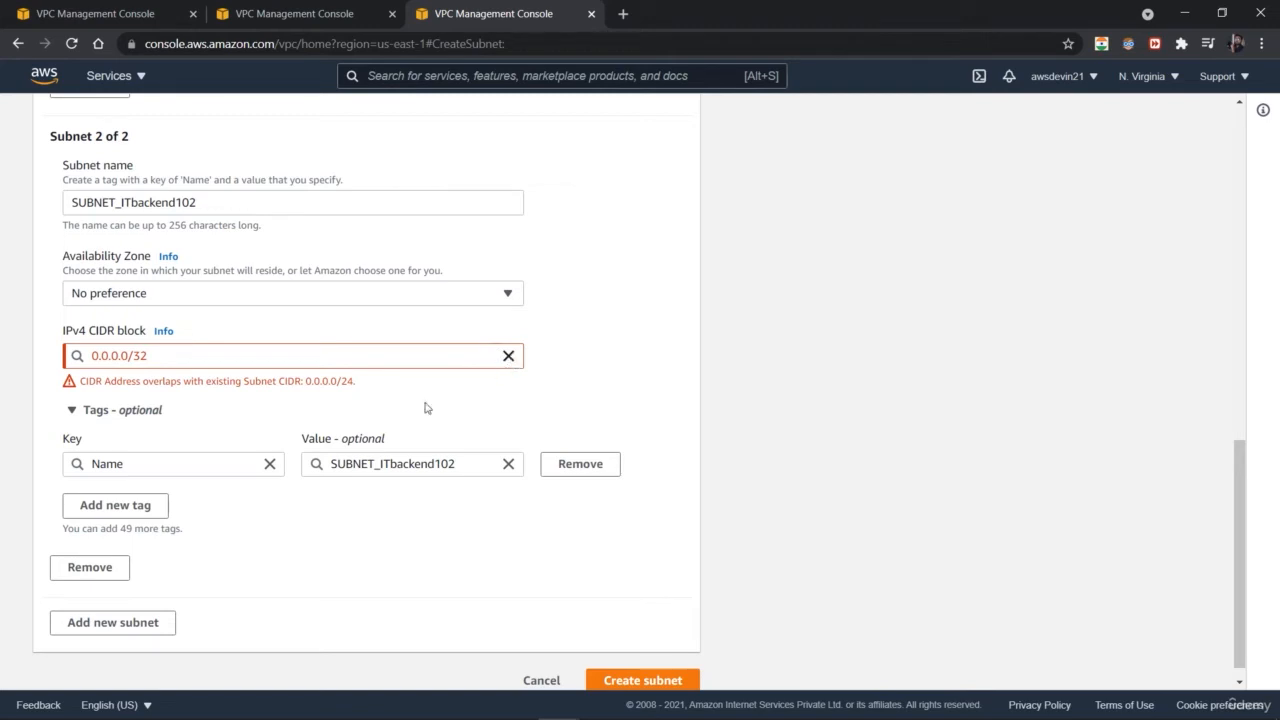
pyautogui.click(112, 572)
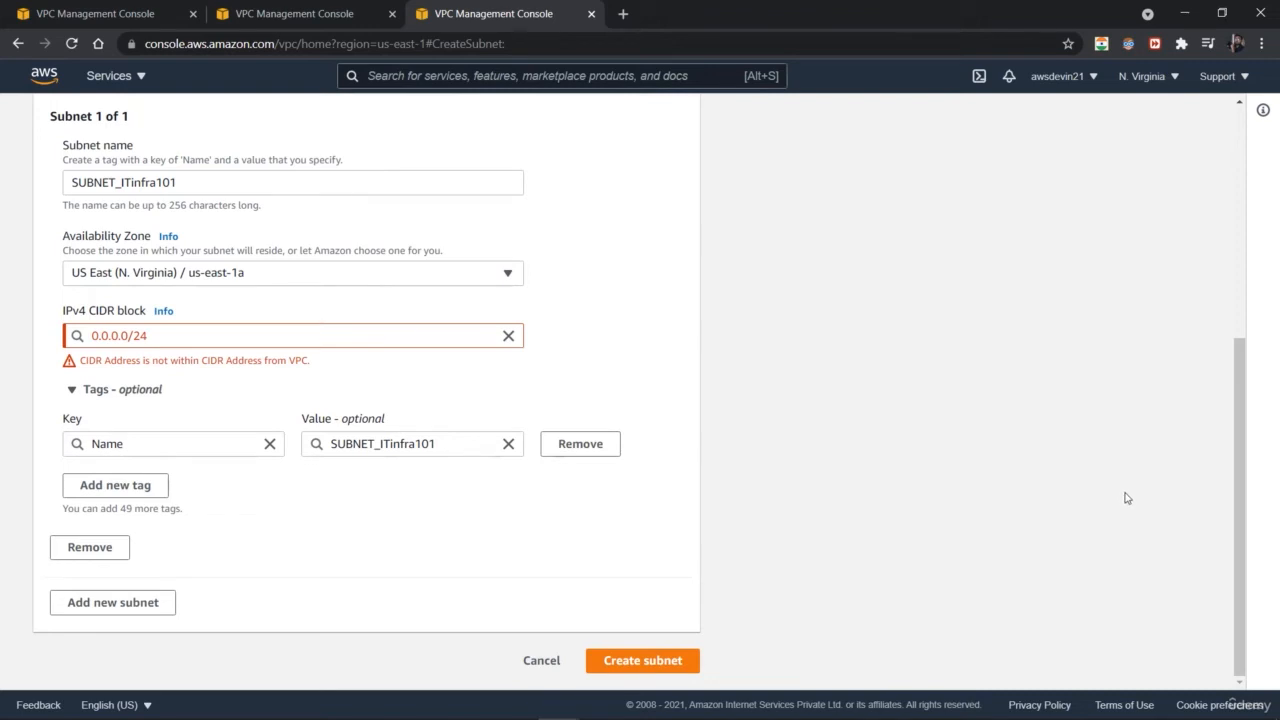
# Step: Try setting the first subnet's IPv4 CIDR block to 0.0.0.0/16
pyautogui.moveTo(1242, 532); pyautogui.dragTo(1091, 546)
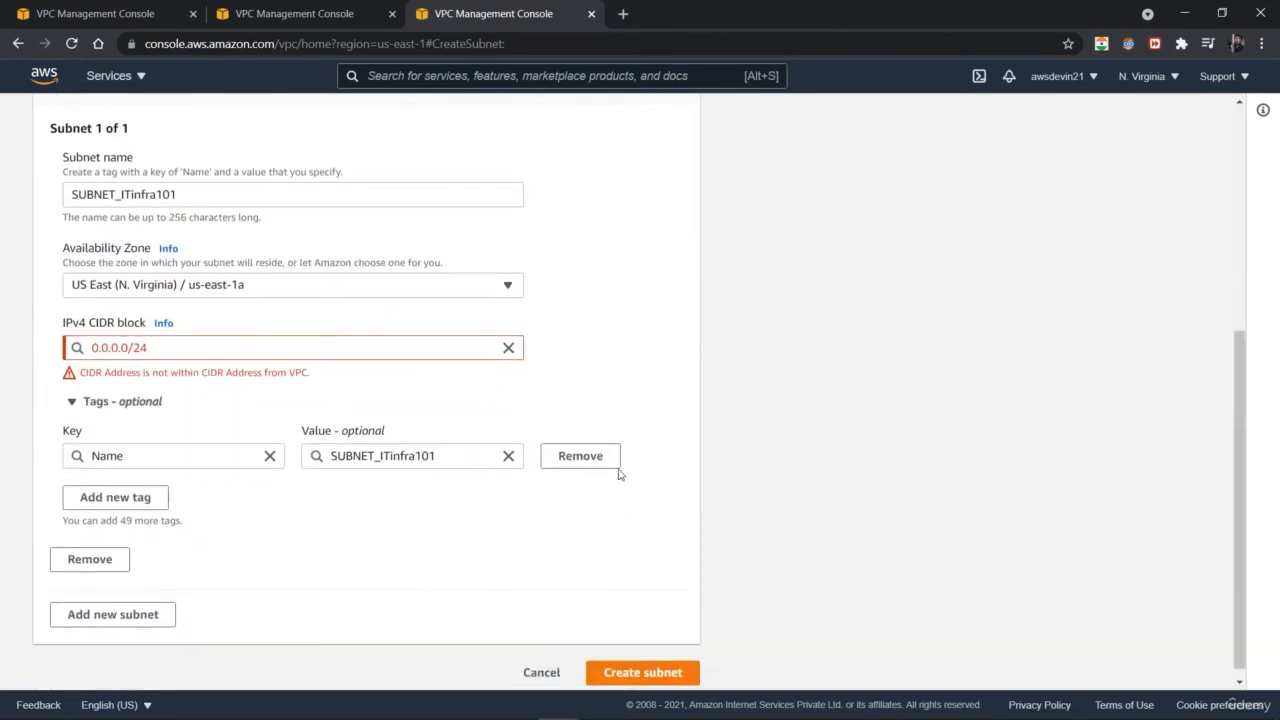
pyautogui.click(508, 347)
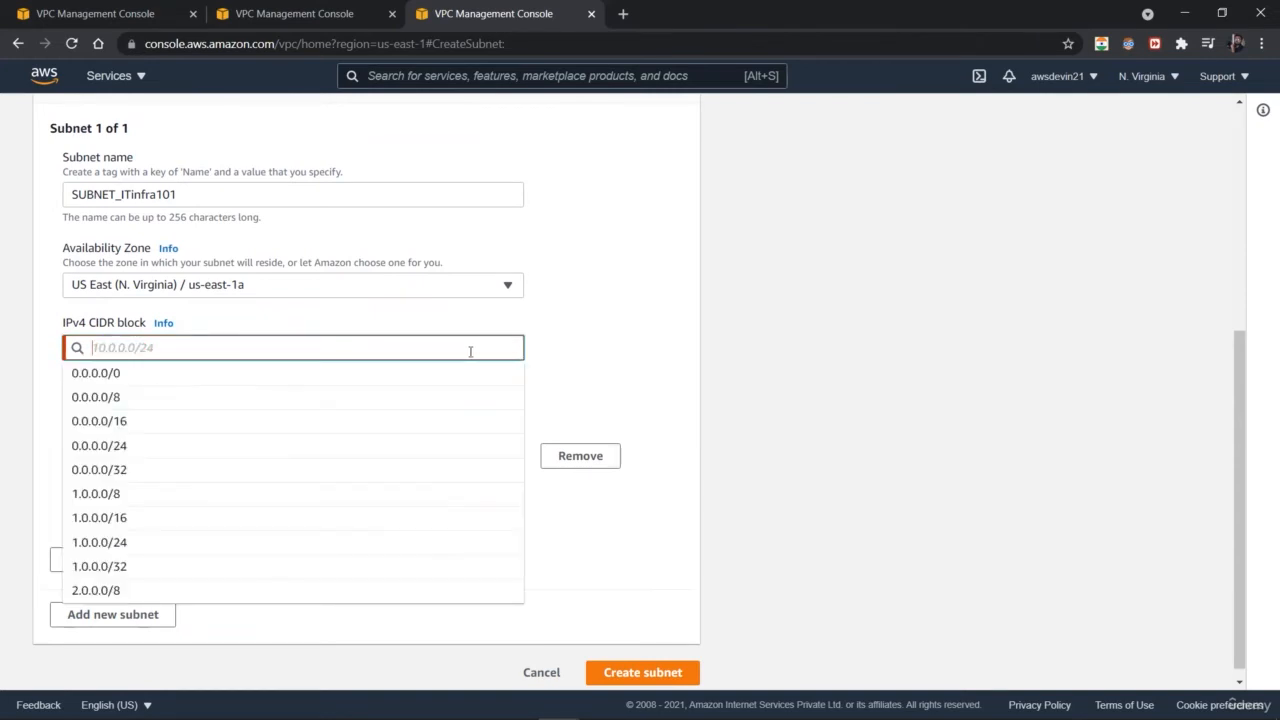
pyautogui.click(330, 421)
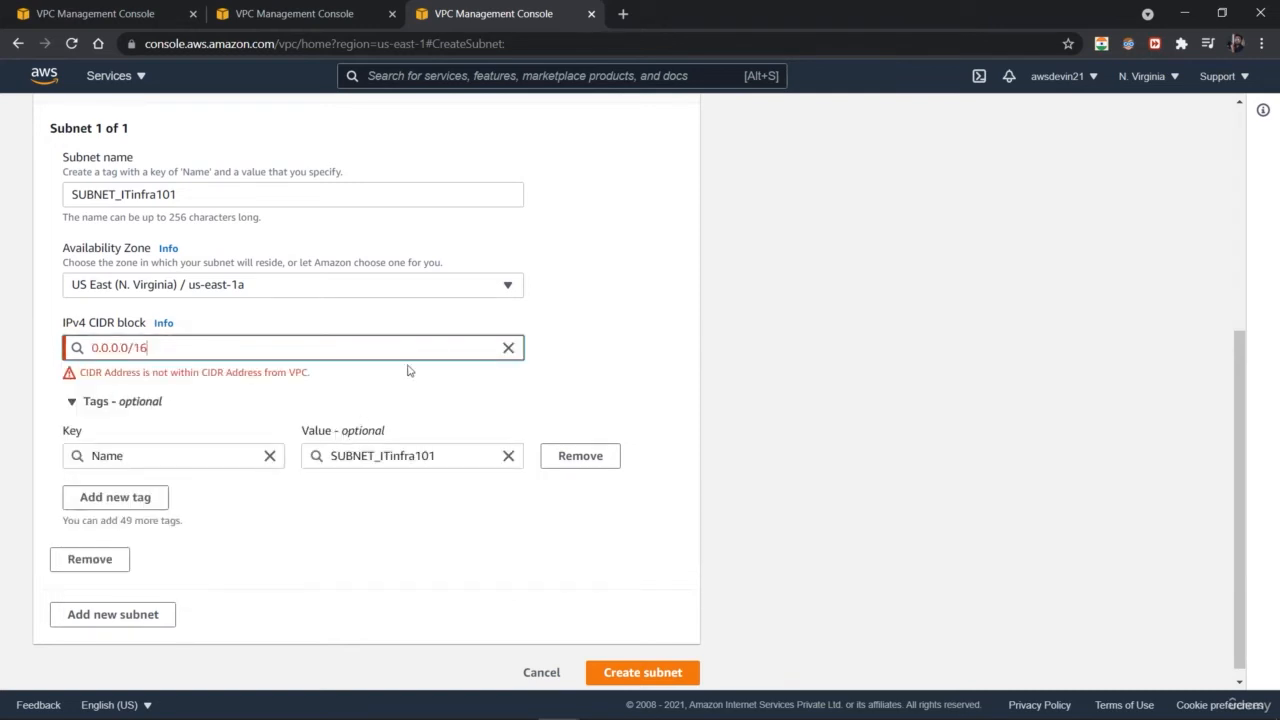
# Step: Try the first subnet's CIDR block as 1.0.0.0/24 and attempt to create the subnet
pyautogui.click(508, 349)
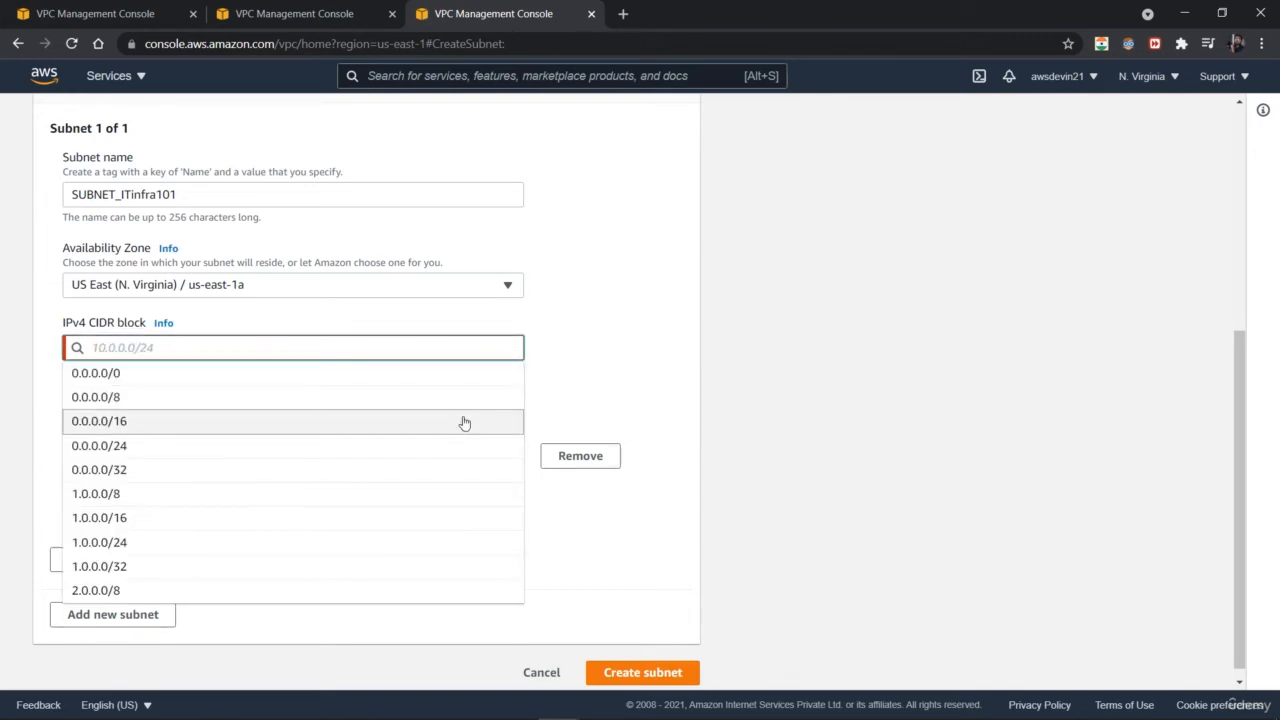
pyautogui.click(411, 542)
pyautogui.click(628, 676)
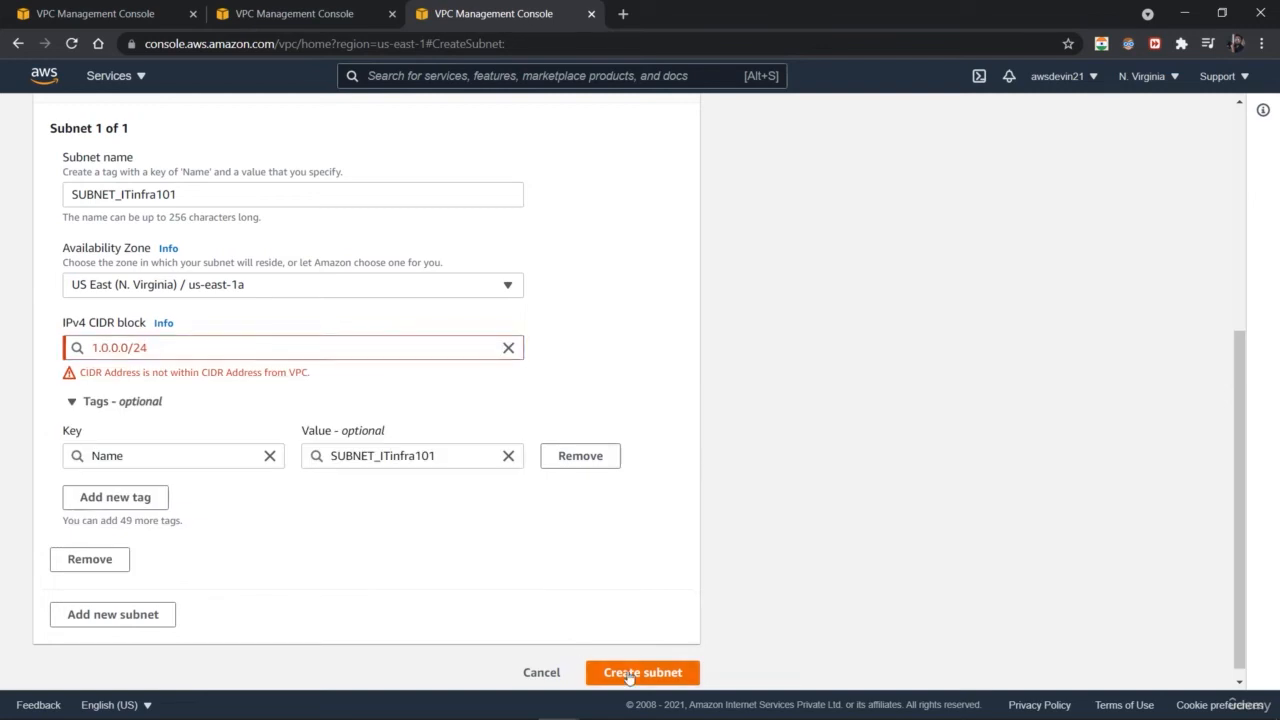
# Step: Set the first subnet's IPv4 CIDR block to 10.0.0.0/24 and create the subnet
pyautogui.click(508, 349)
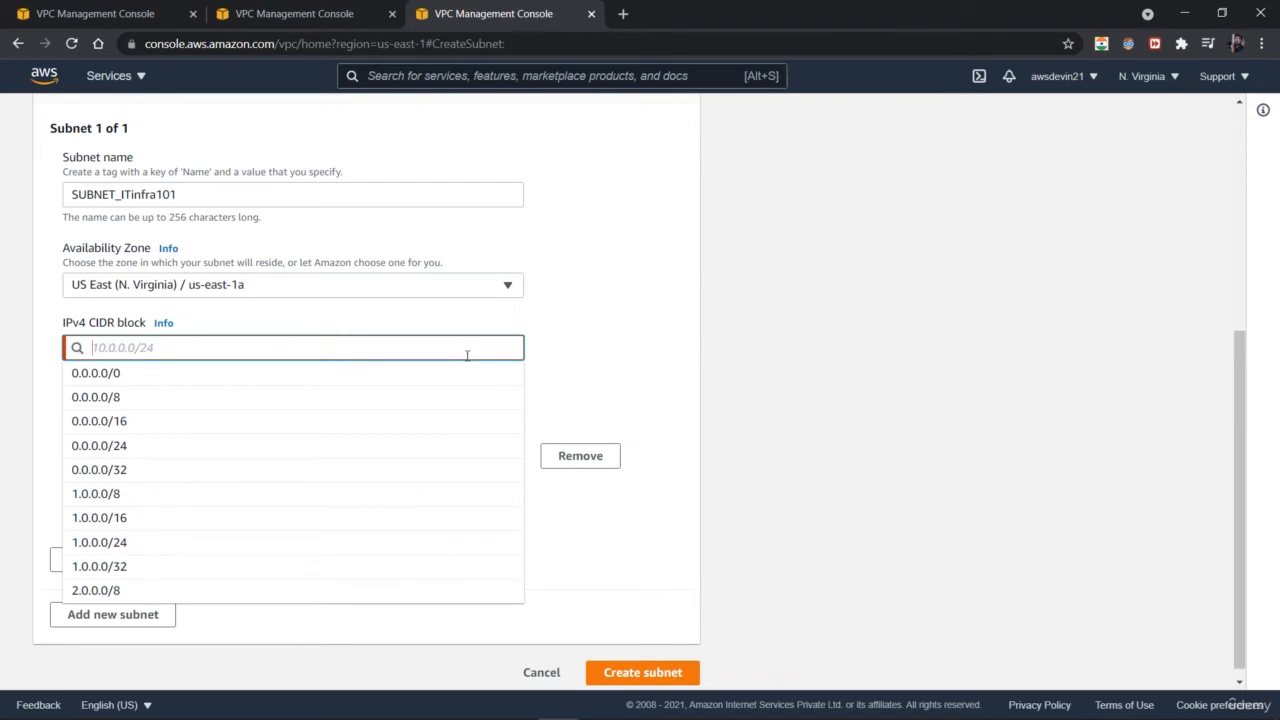
pyautogui.write('0.')
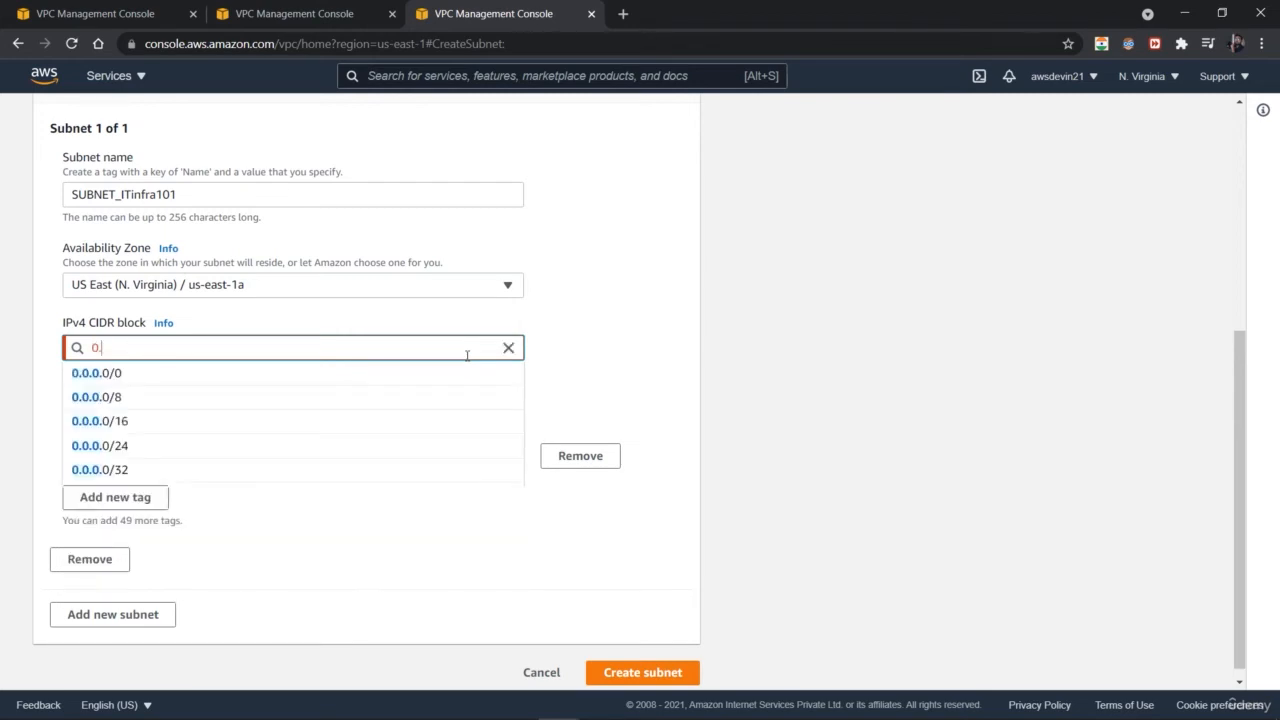
pyautogui.write('0.0')
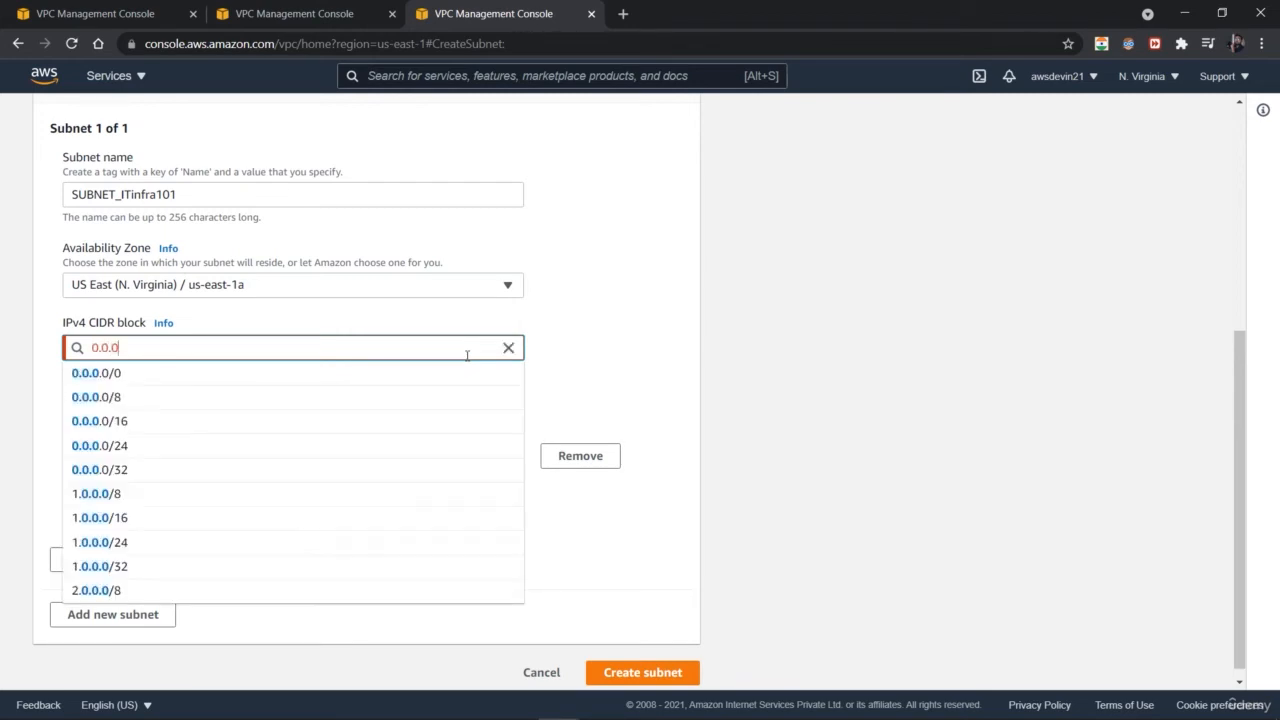
pyautogui.write('.0')
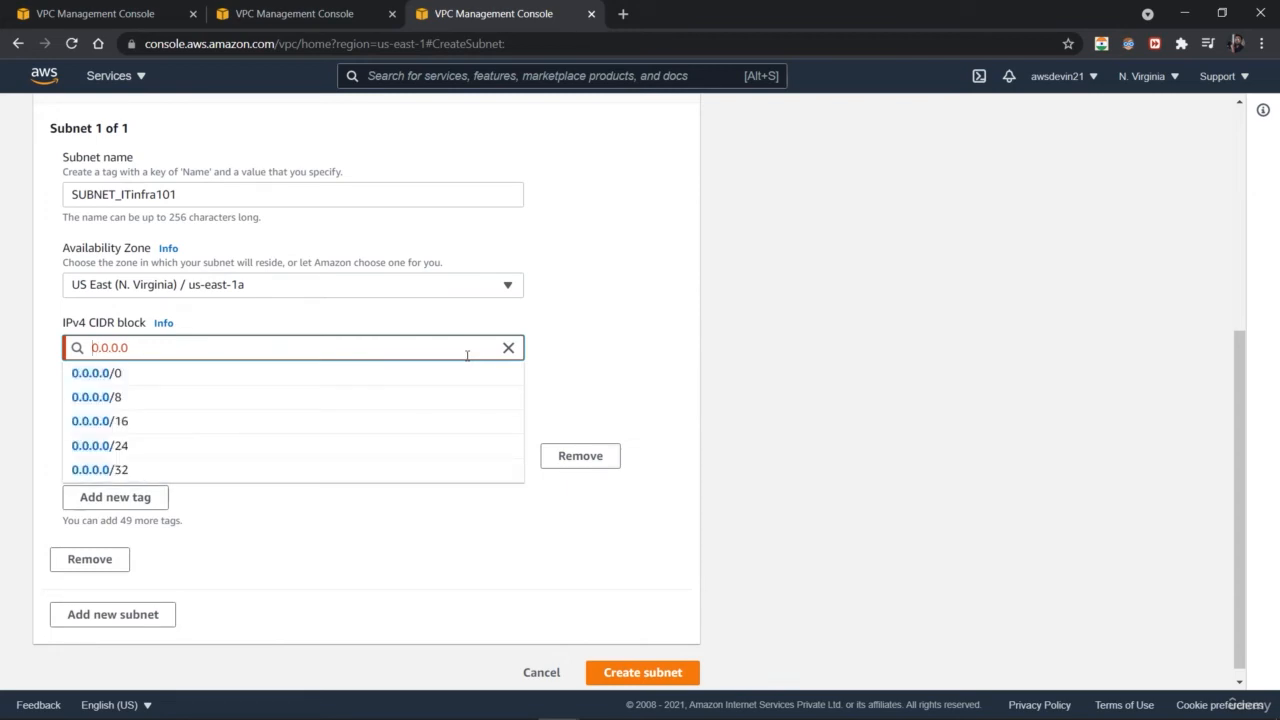
pyautogui.write('1')
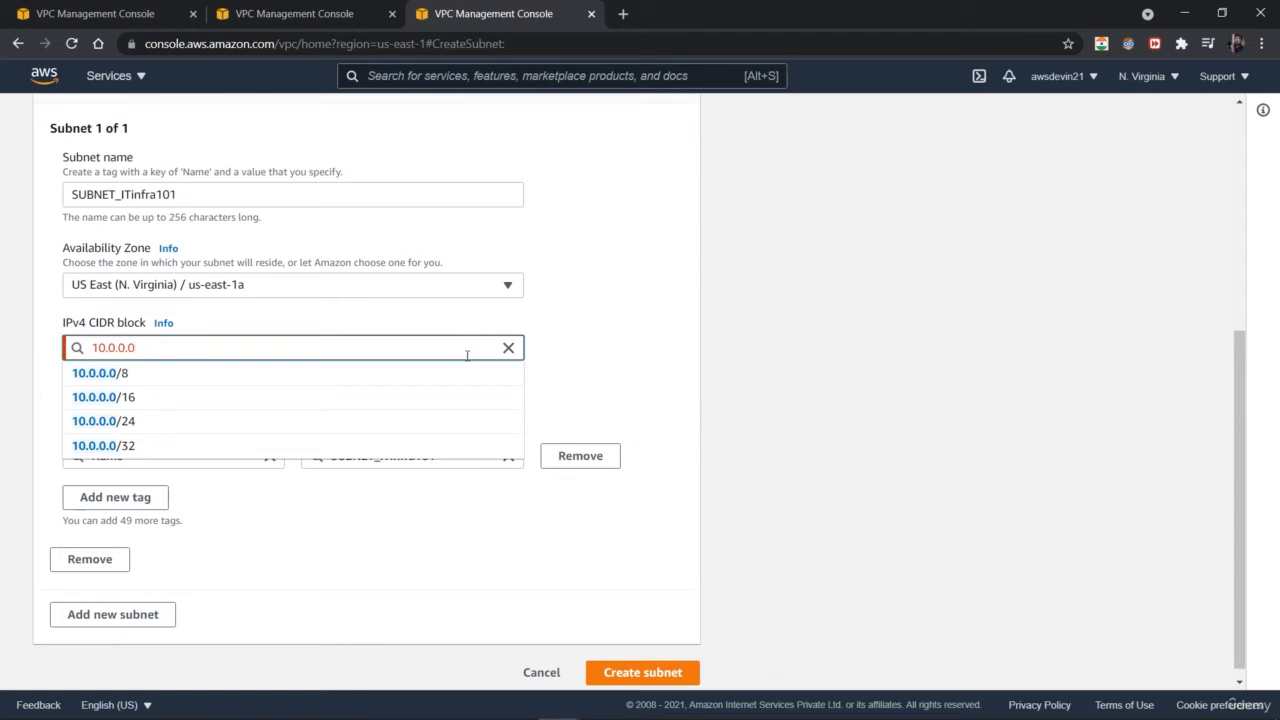
pyautogui.write('/2')
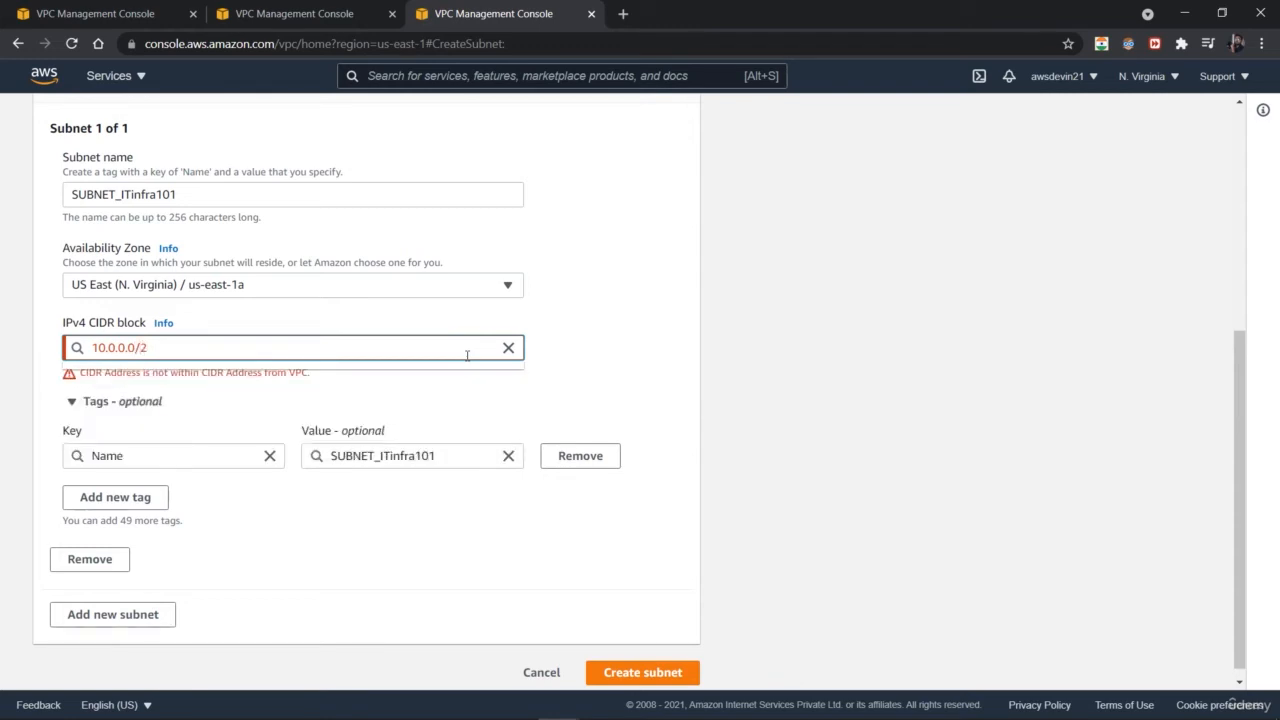
pyautogui.write('4')
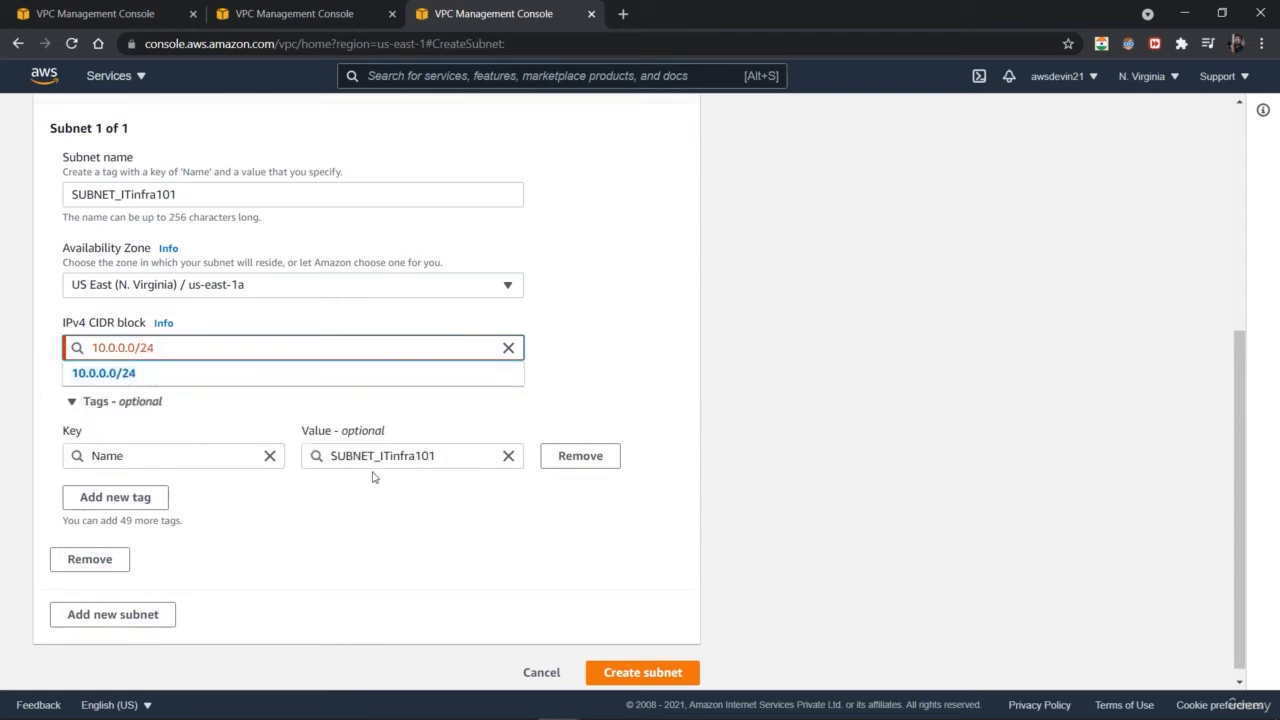
pyautogui.click(663, 674)
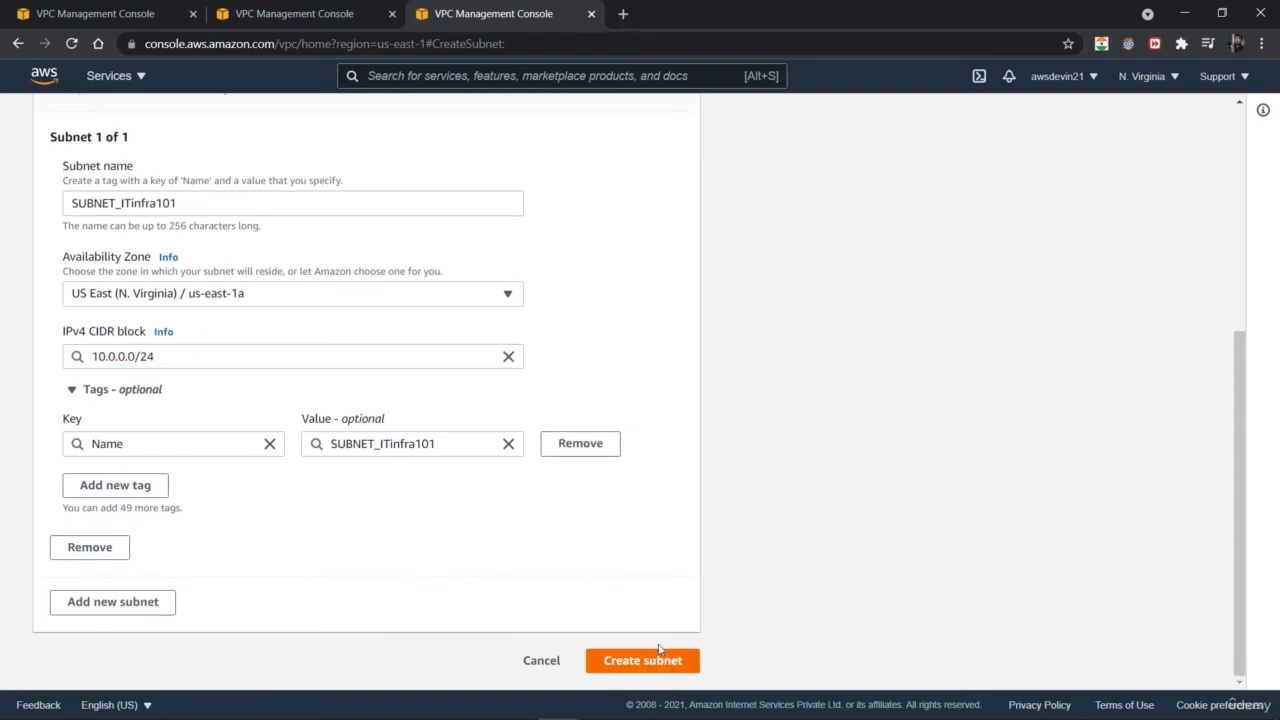
pyautogui.click(643, 661)
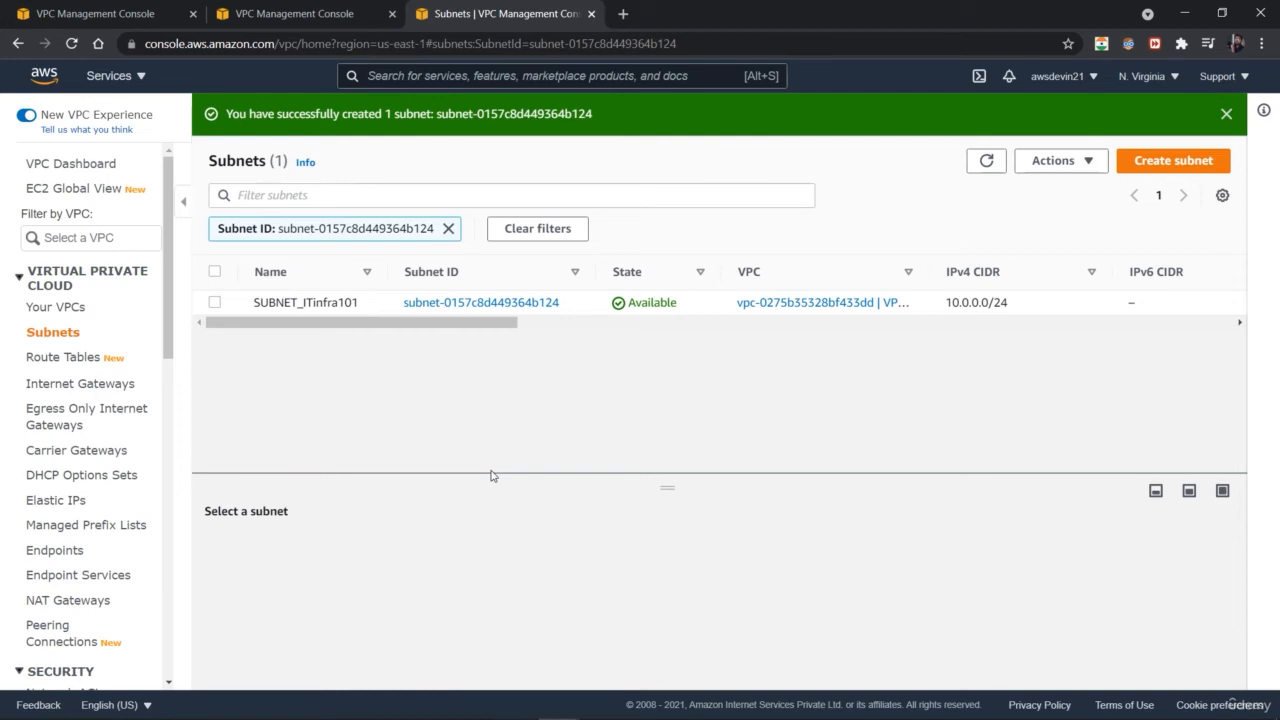
# Step: Open the new SUBNET_ITinfra101 subnet's details, copy its ARN, and examine its Route table, Network ACL, CIDR reservations and Sharing tabs
pyautogui.click(428, 303)
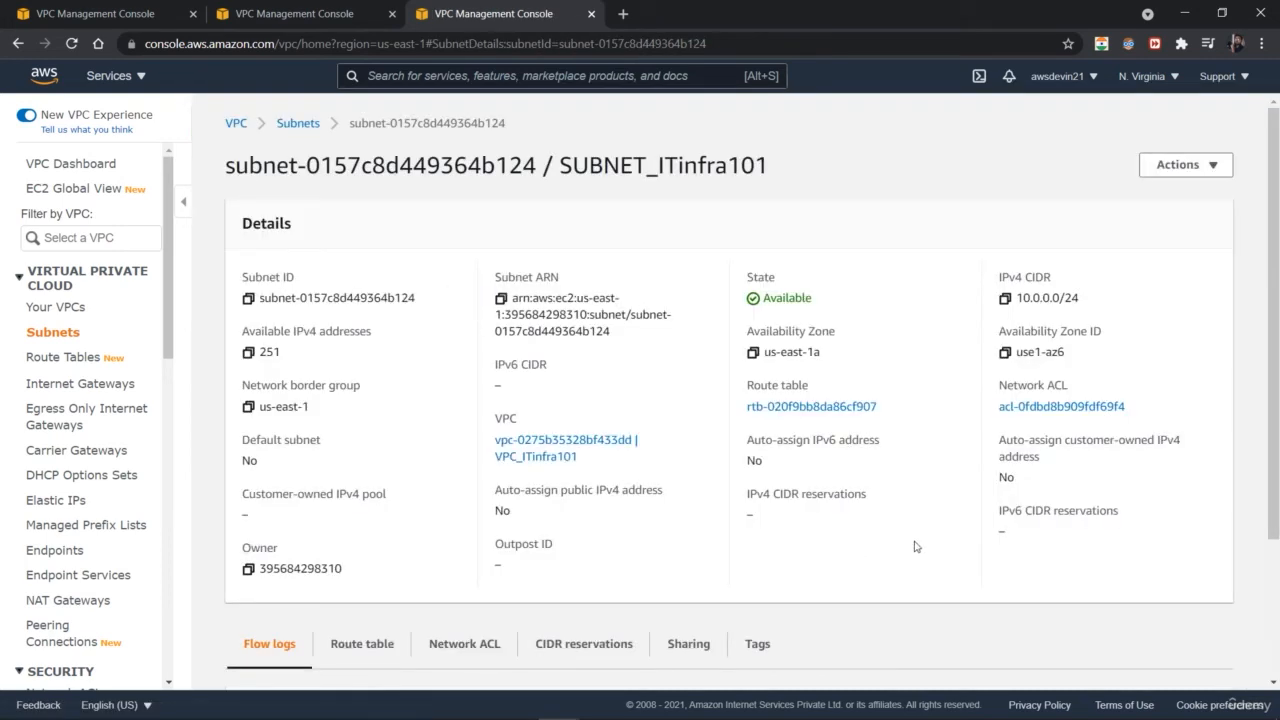
pyautogui.click(501, 298)
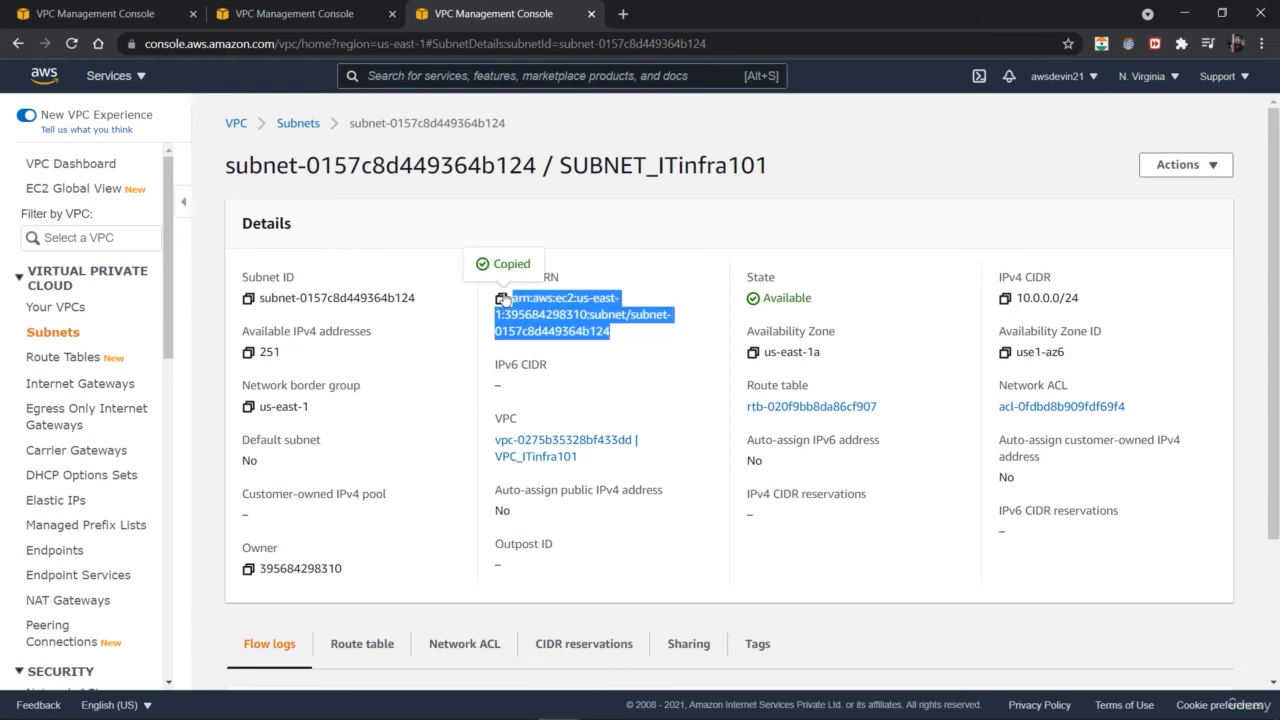
pyautogui.click(677, 355)
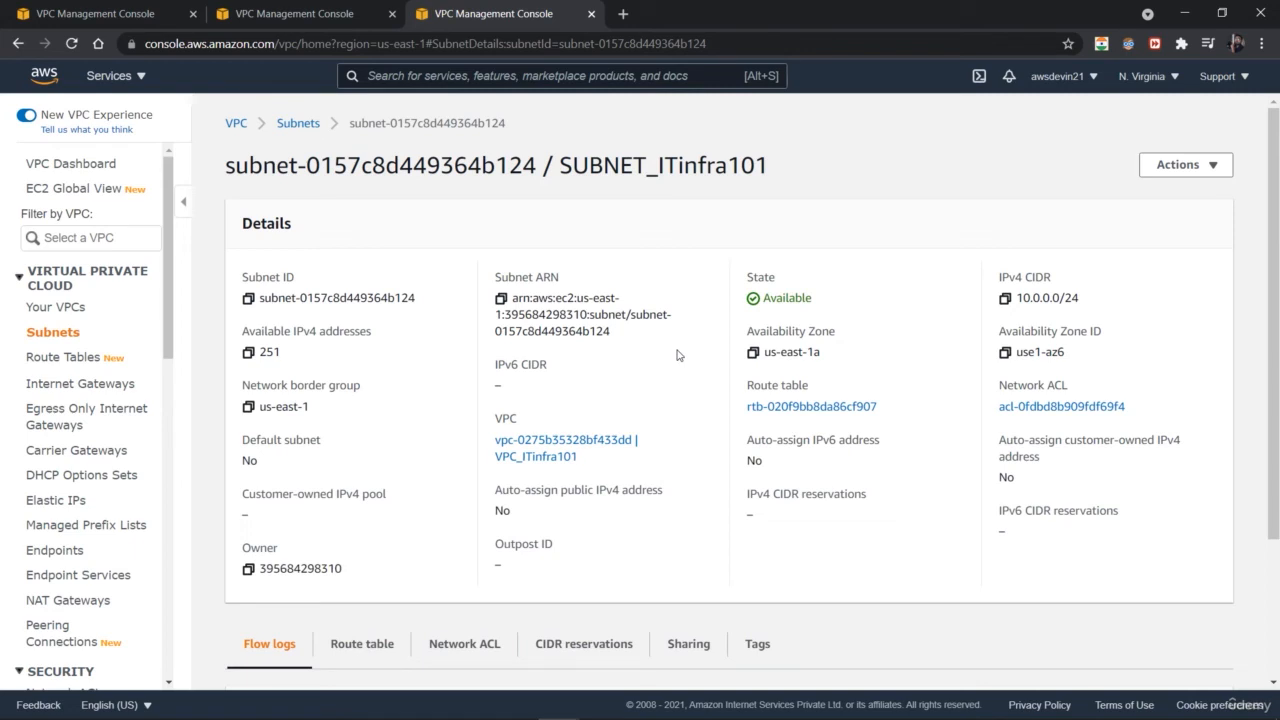
pyautogui.moveTo(1274, 496); pyautogui.dragTo(1276, 657)
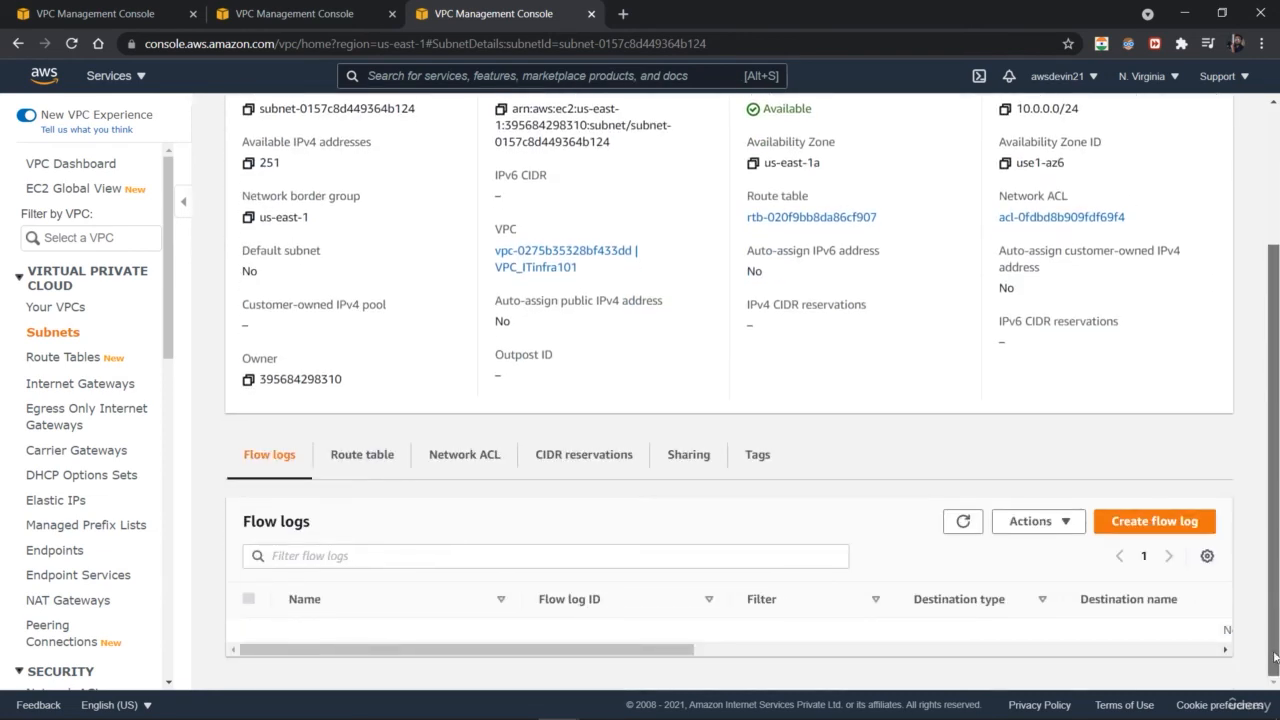
pyautogui.click(363, 468)
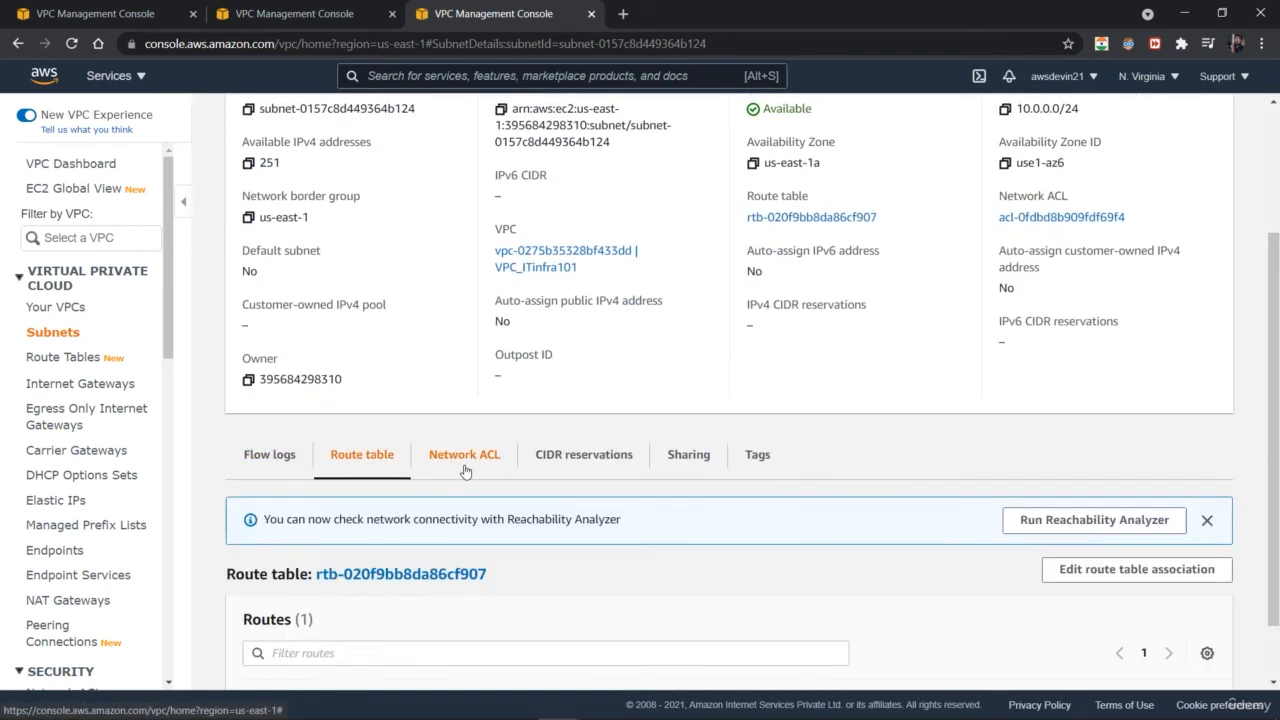
pyautogui.scroll(-1, 462, 430)
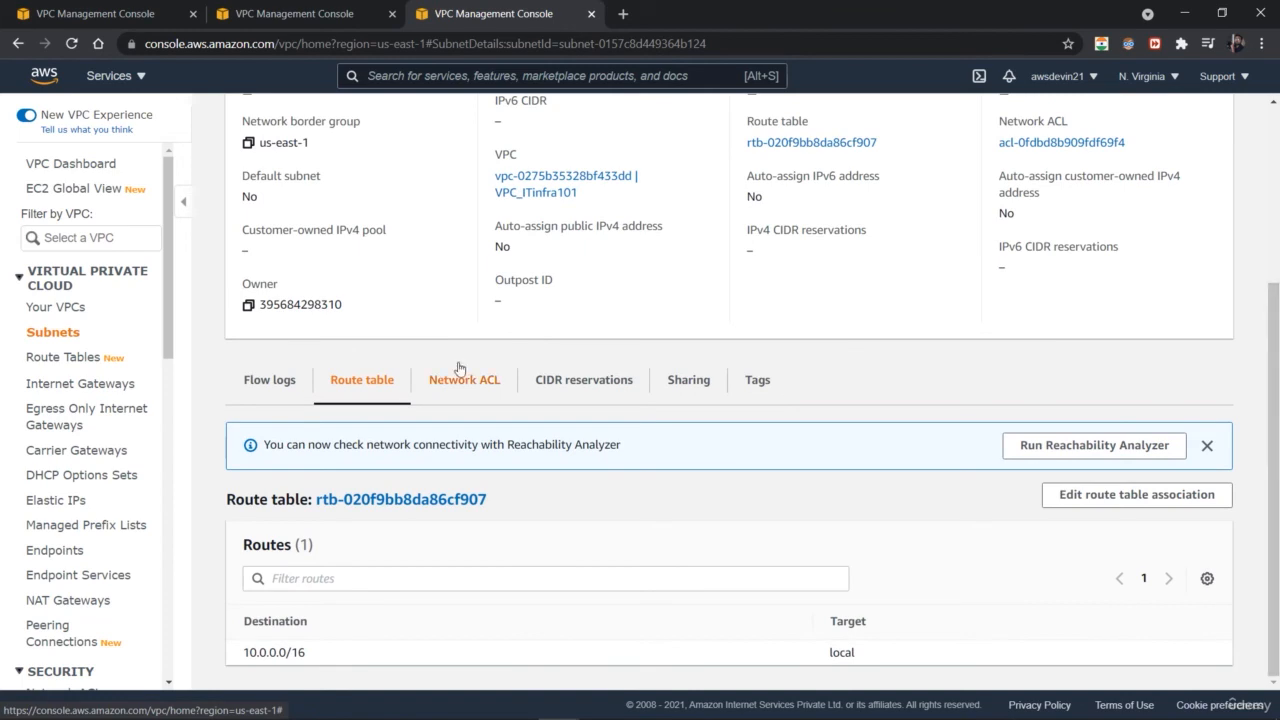
pyautogui.click(474, 392)
pyautogui.click(624, 384)
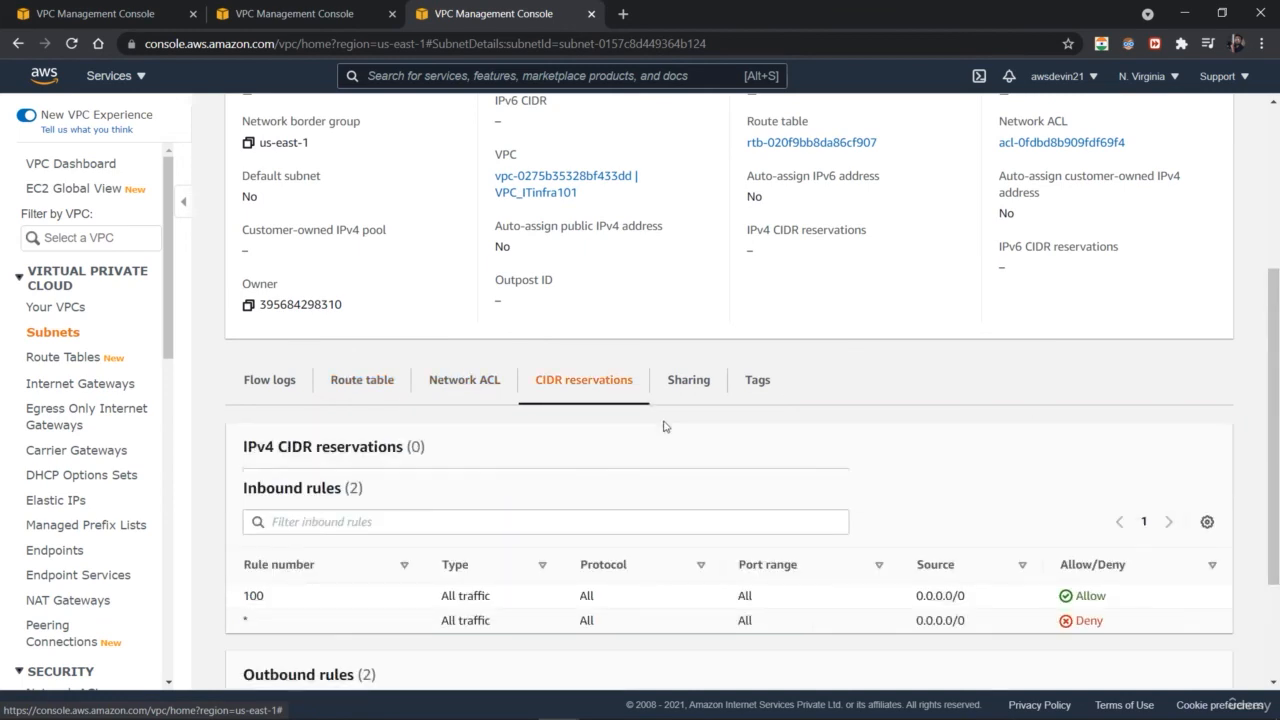
pyautogui.click(697, 383)
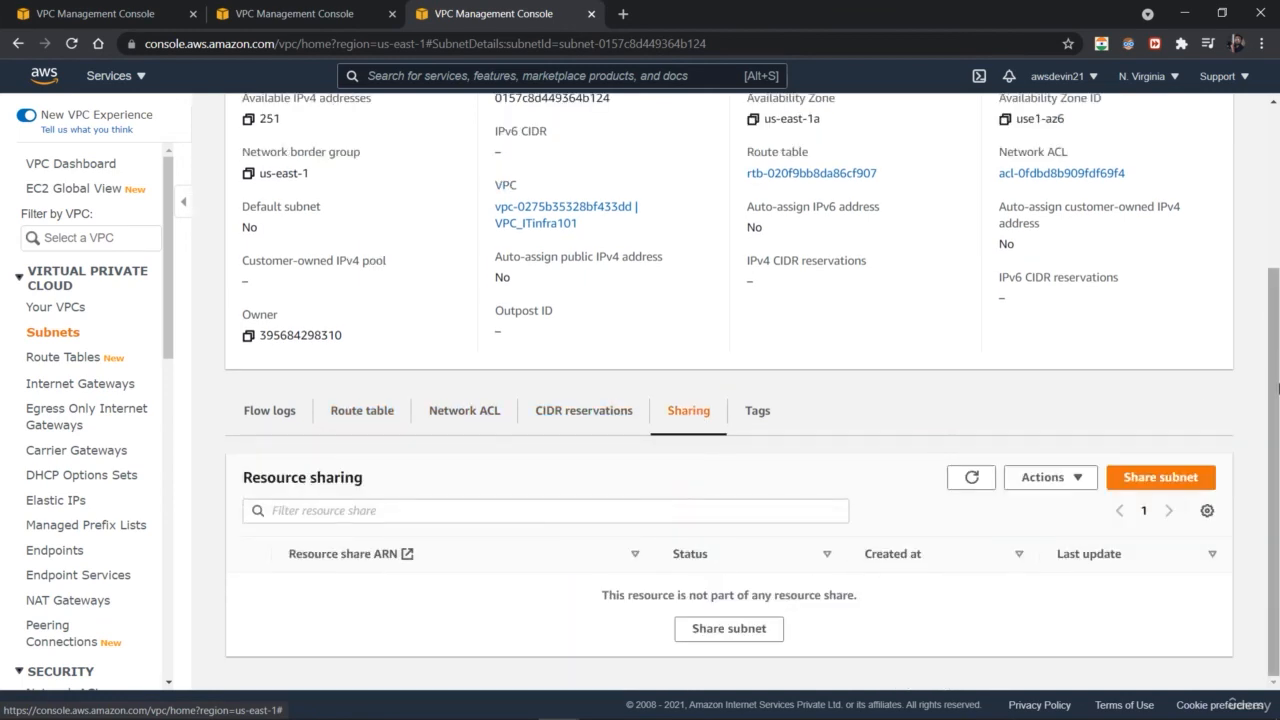
pyautogui.moveTo(1277, 378); pyautogui.dragTo(1273, 231)
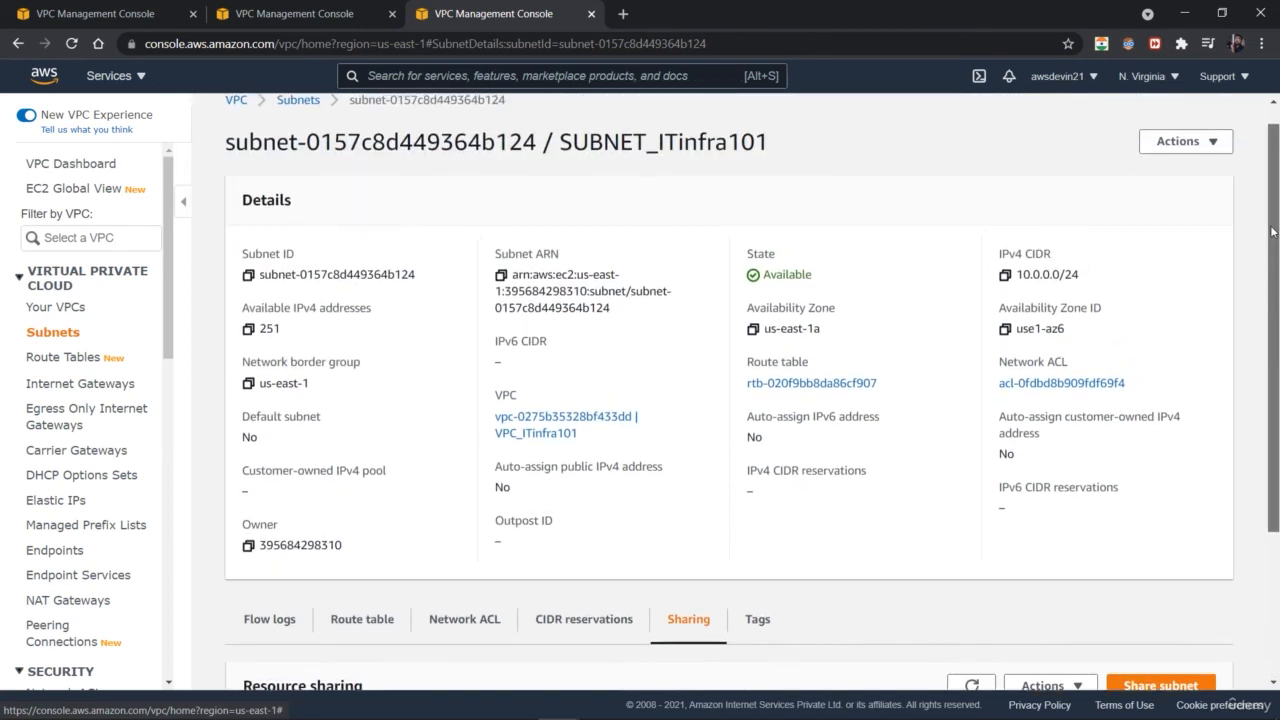
# Step: Browse between the subnets list, the VPCs list and the subnet's details to review where the new subnet appears
pyautogui.click(287, 112)
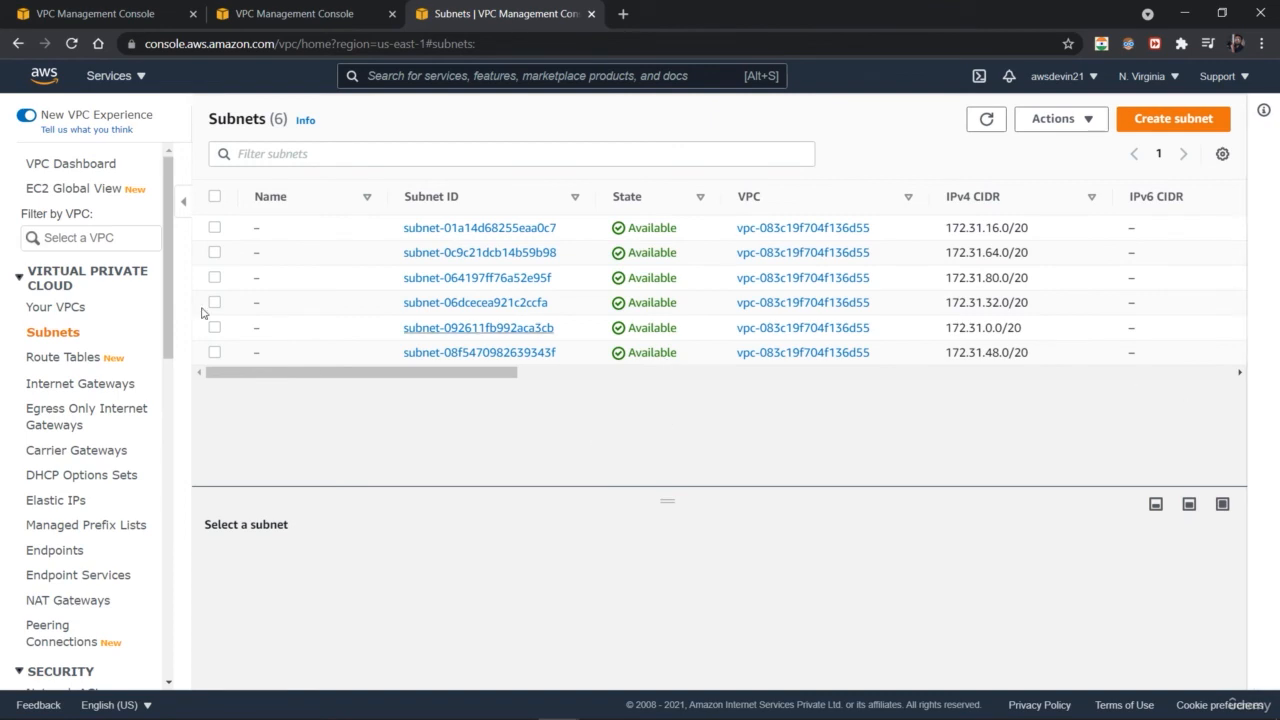
pyautogui.click(84, 309)
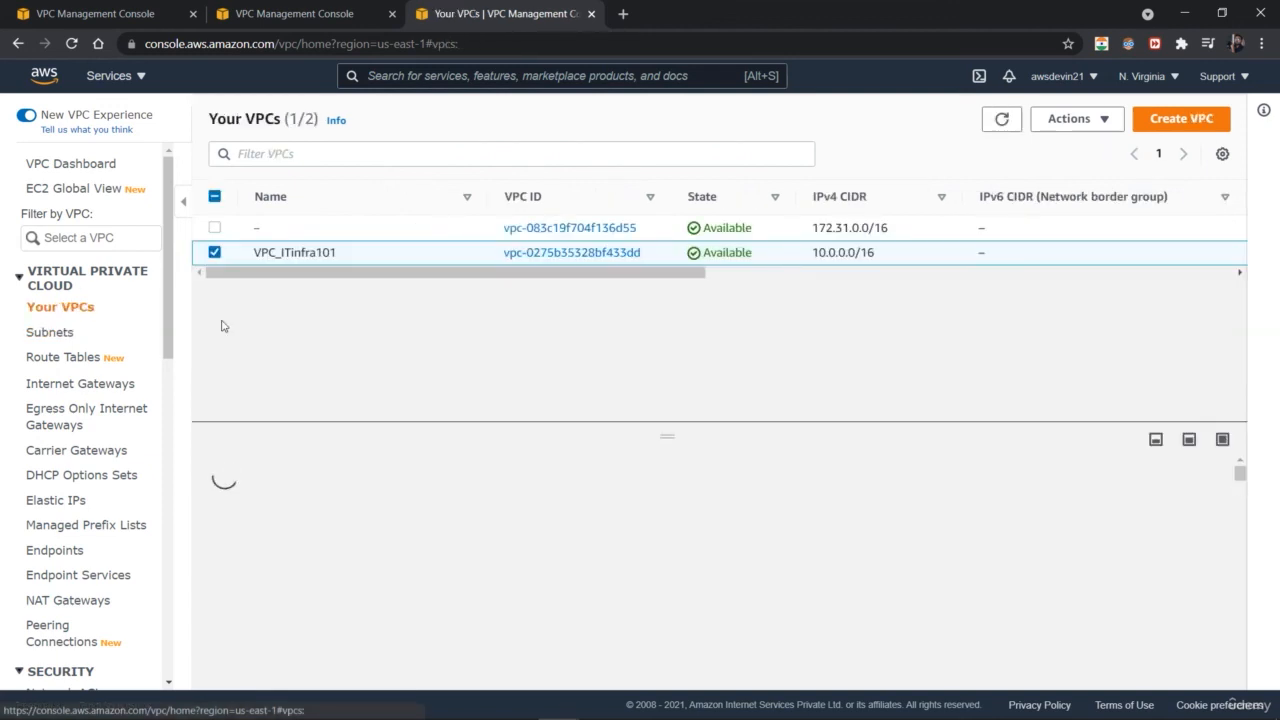
pyautogui.click(60, 332)
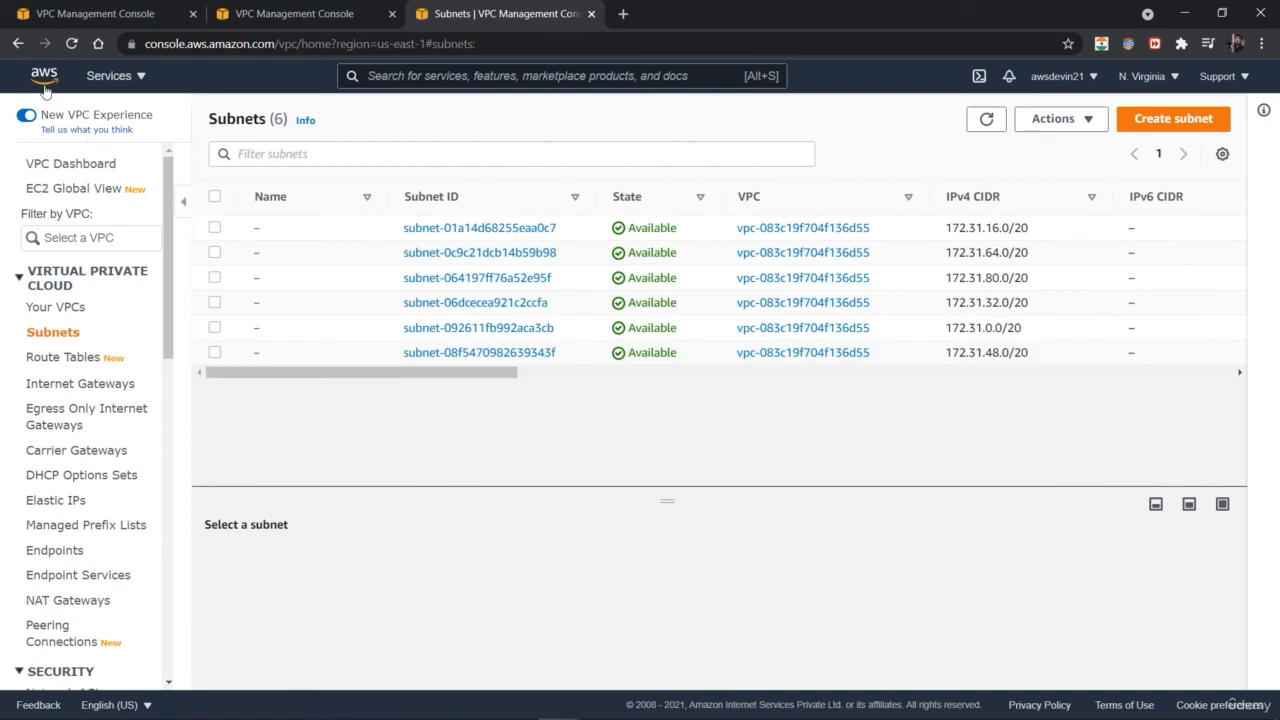
pyautogui.click(17, 44)
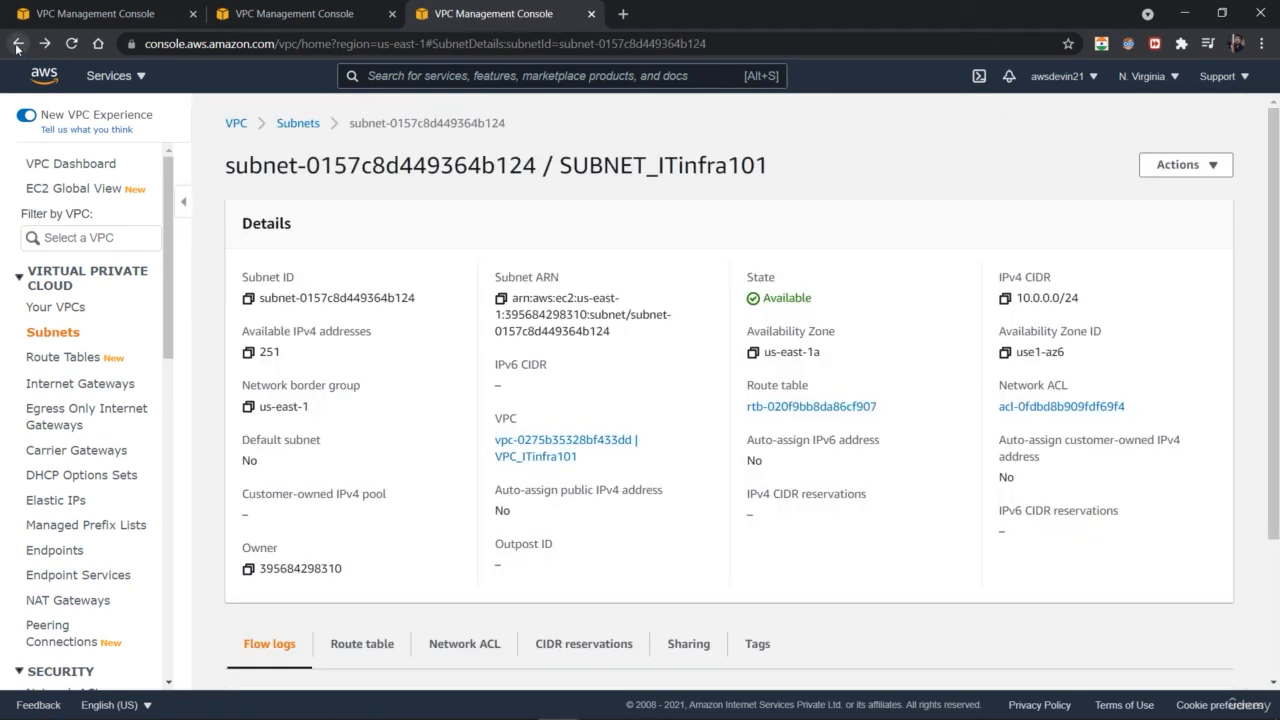
pyautogui.click(17, 44)
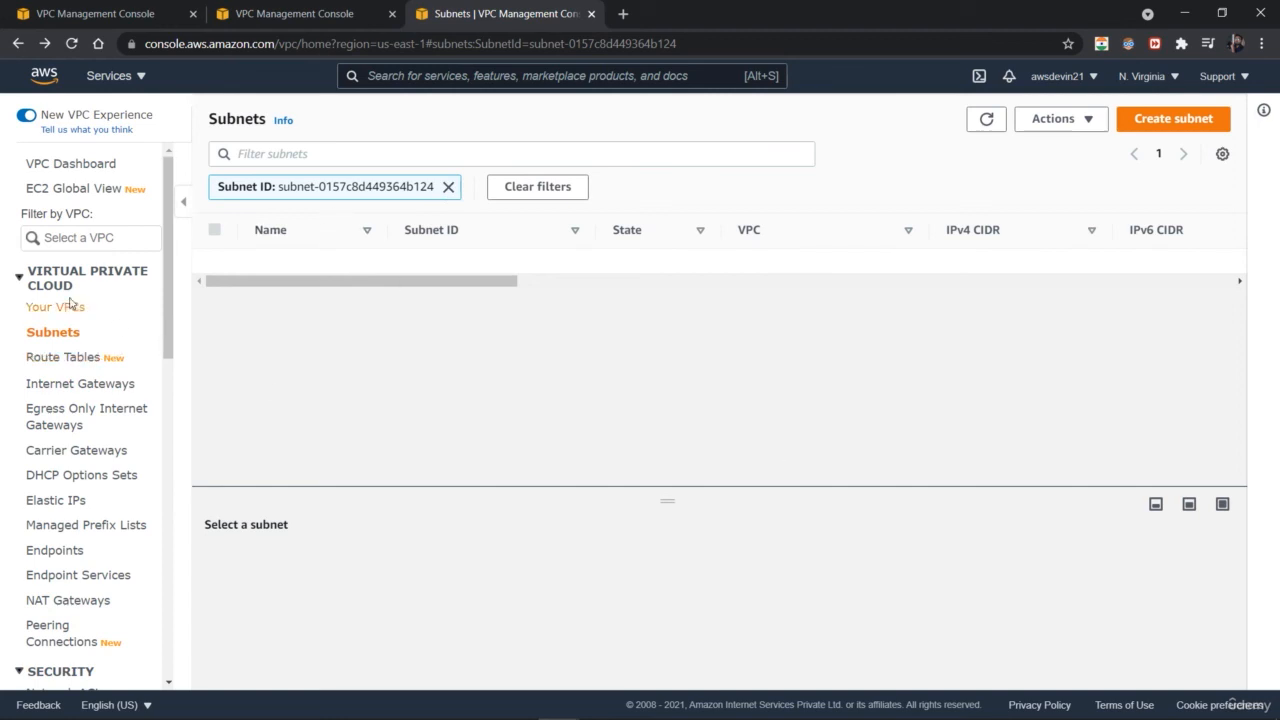
pyautogui.click(69, 334)
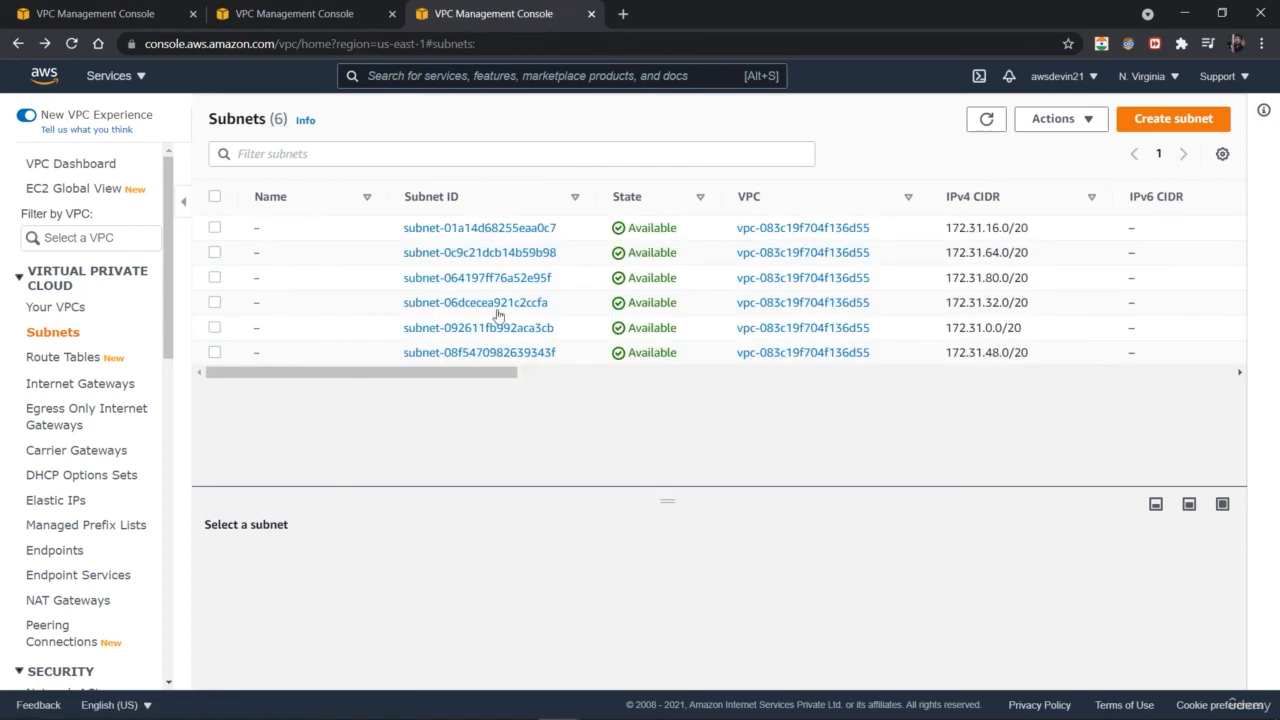